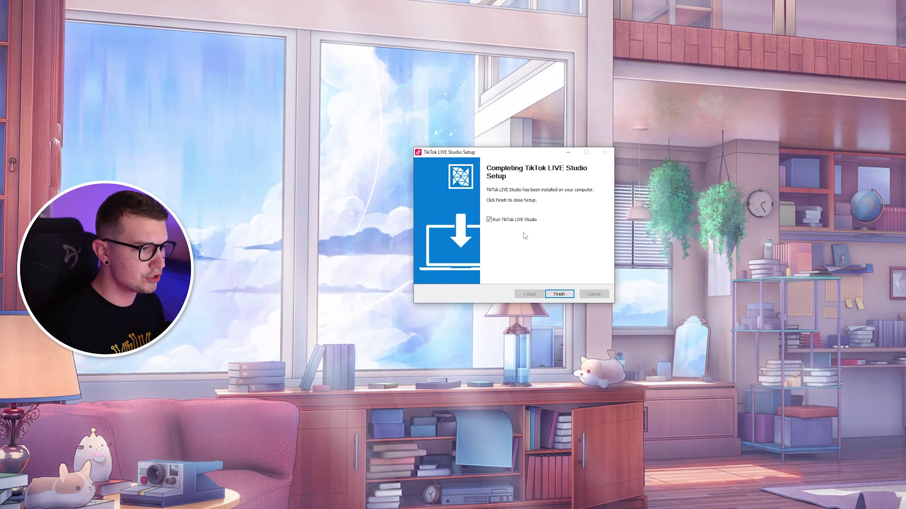
Launch the newly installed LIVE Studio, reposition its window and start logging in to TikTok
left_click(560, 295)
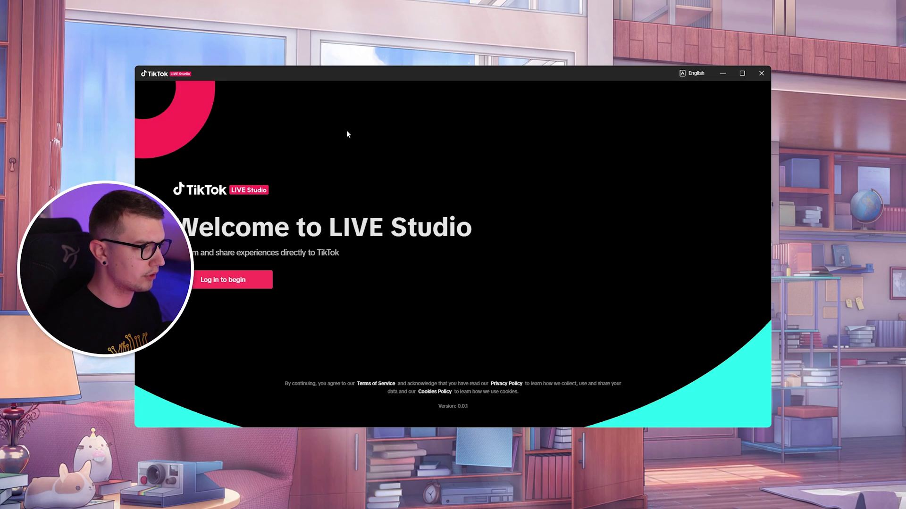
left_click_drag(423, 73, 525, 54)
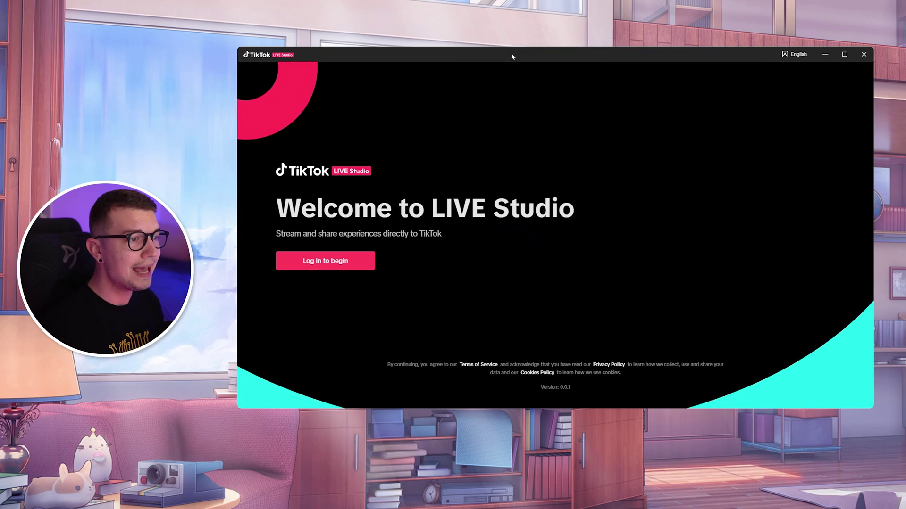
left_click(346, 264)
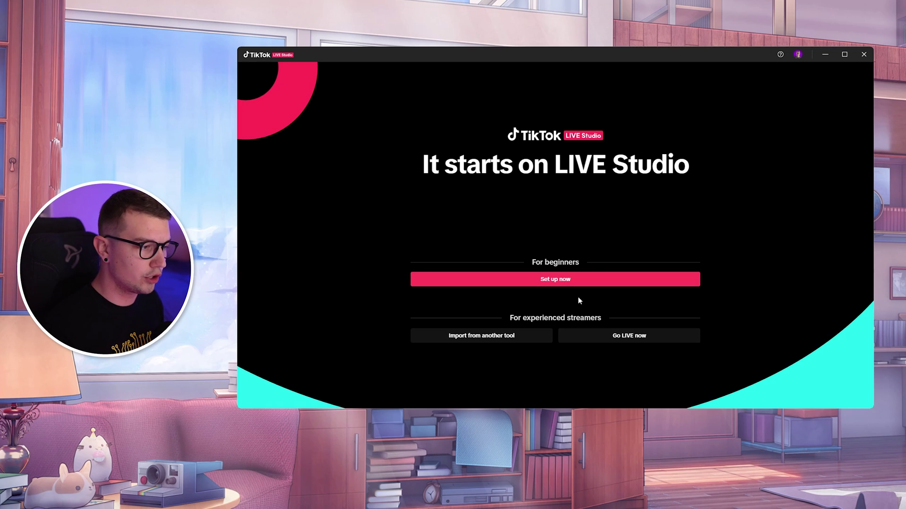
In beginner setup, choose Chat Mic (TC-HELICON GoXLR) as microphone and Live Gamer DUO - 1 as camera
left_click(551, 283)
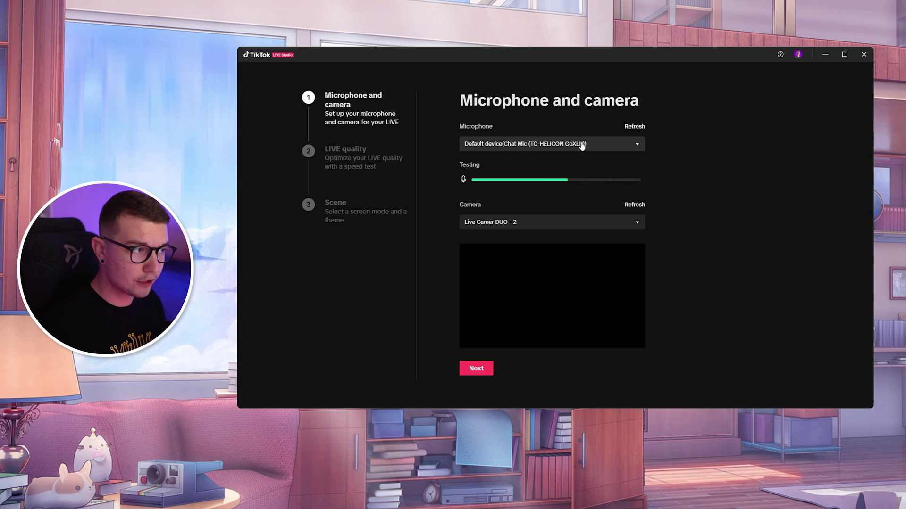
left_click(486, 146)
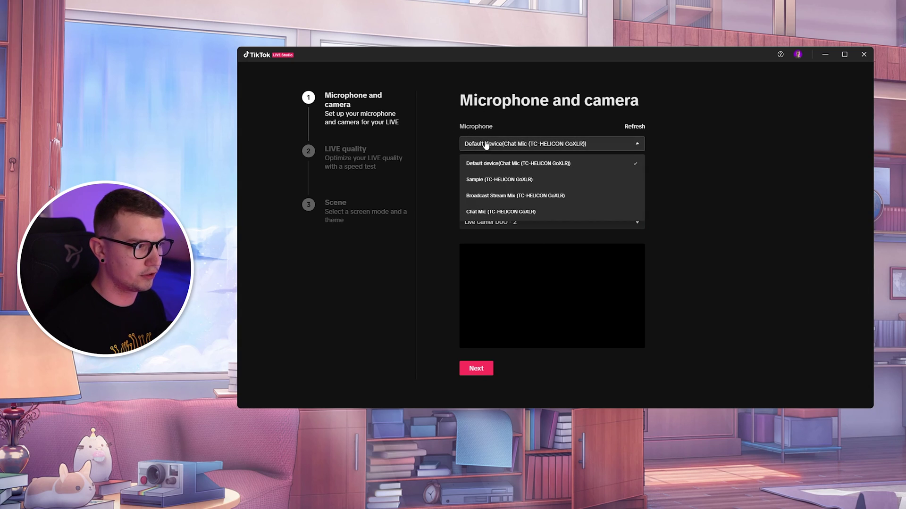
left_click(482, 212)
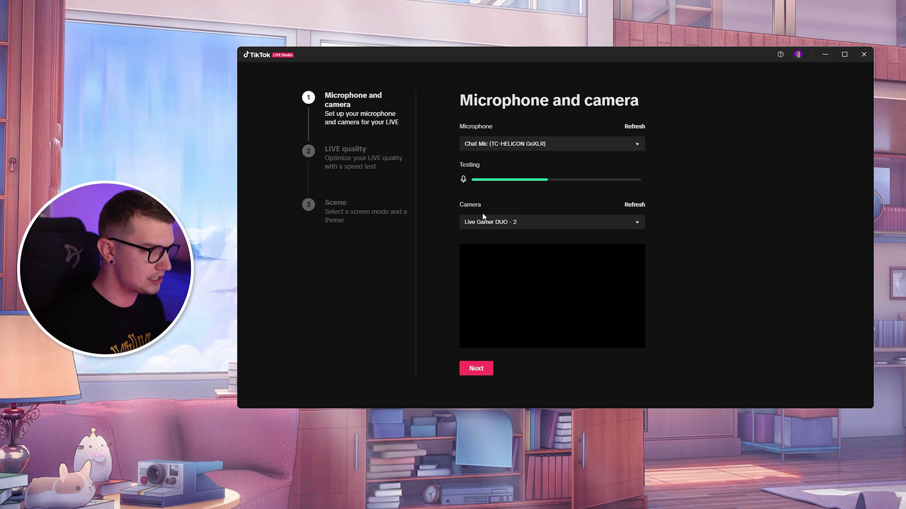
left_click(503, 222)
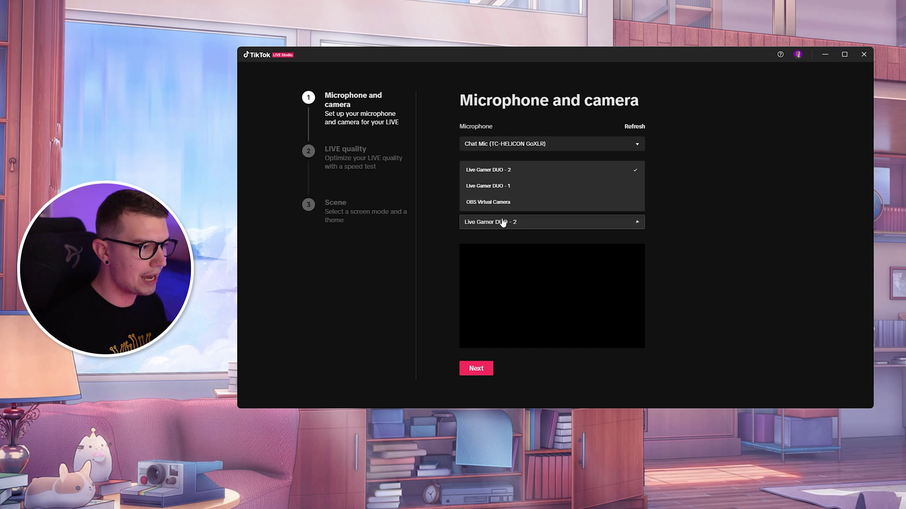
left_click(494, 186)
left_click(481, 370)
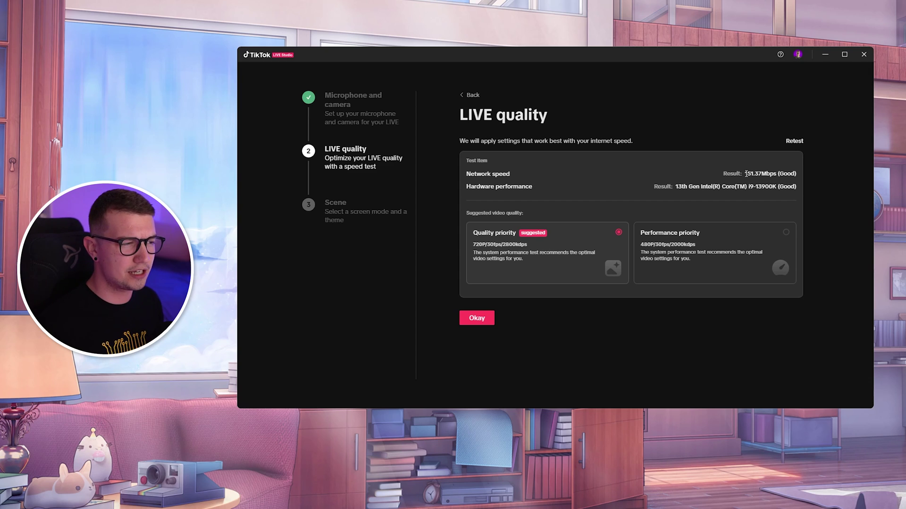
Highlight the measured network speed value in the LIVE quality test results
left_click_drag(745, 174, 771, 174)
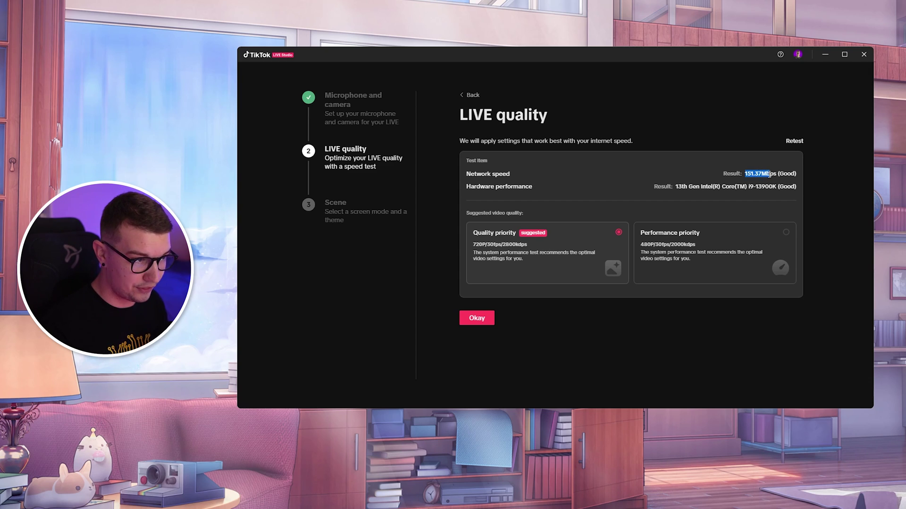
left_click(813, 208)
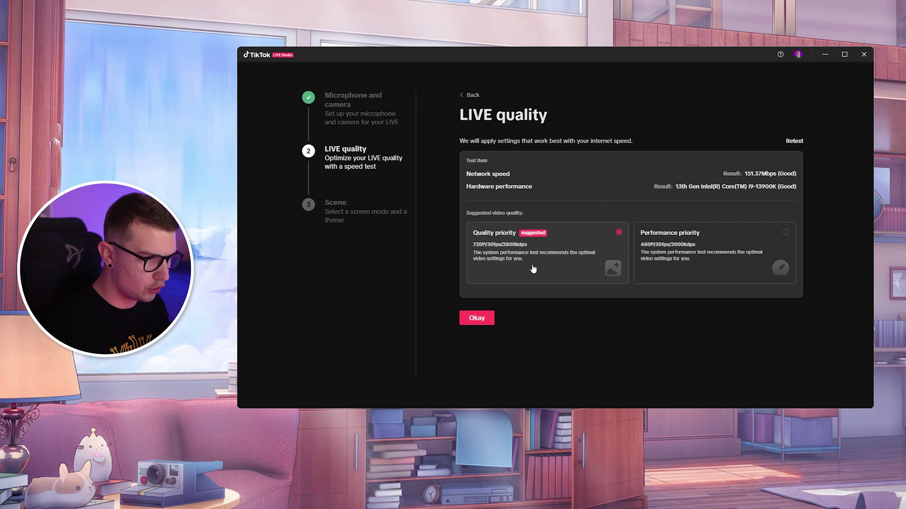
Accept Quality priority at 1280*720, 30 FPS, 2800 bitrate and advance to the Scene step
left_click(477, 322)
scroll(524, 187, "down", 2)
scroll(613, 250, "up", 2)
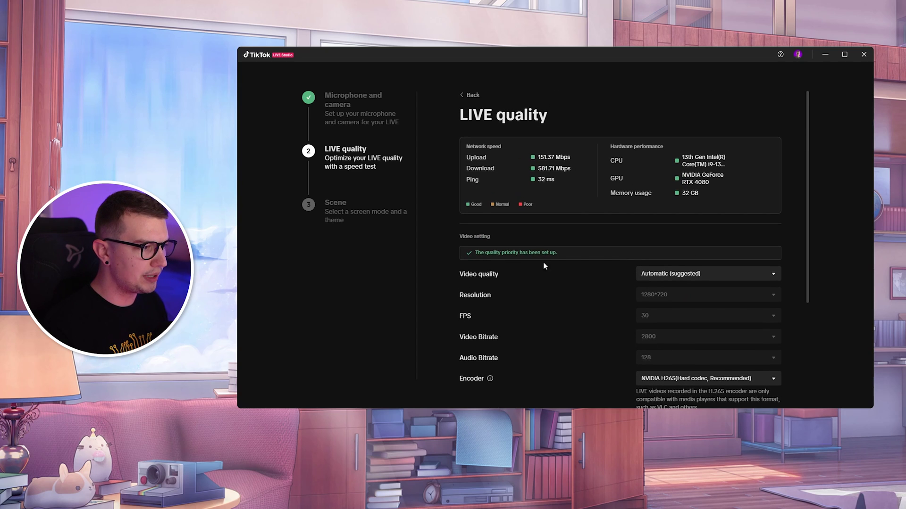
scroll(532, 223, "down", 3)
scroll(576, 221, "up", 3)
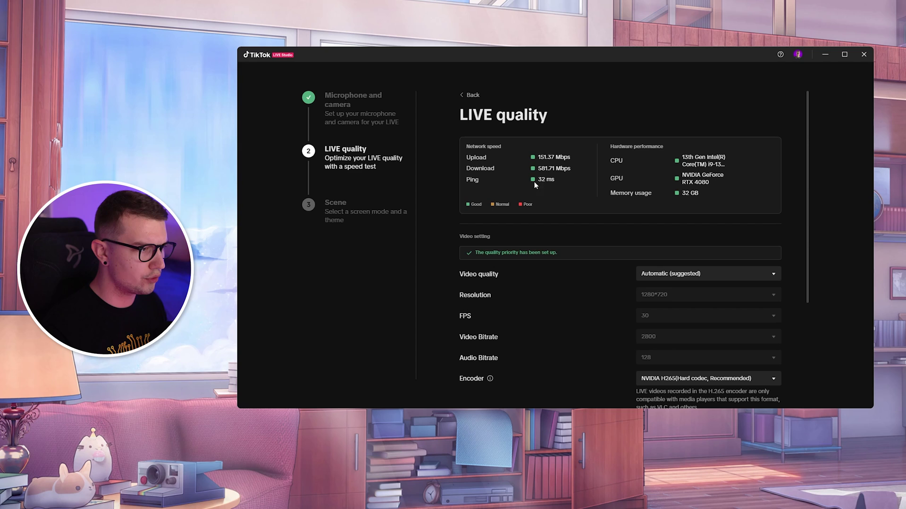
scroll(535, 185, "down", 3)
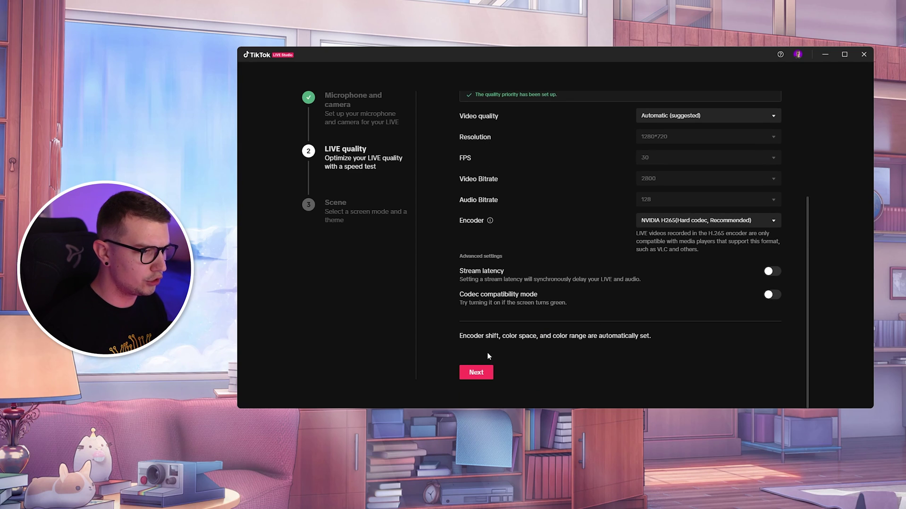
scroll(547, 271, "up", 1)
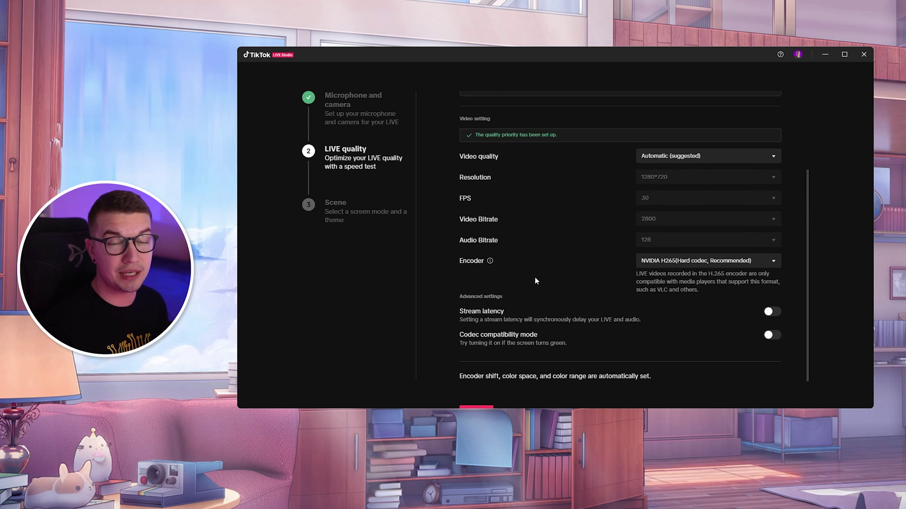
scroll(537, 287, "down", 1)
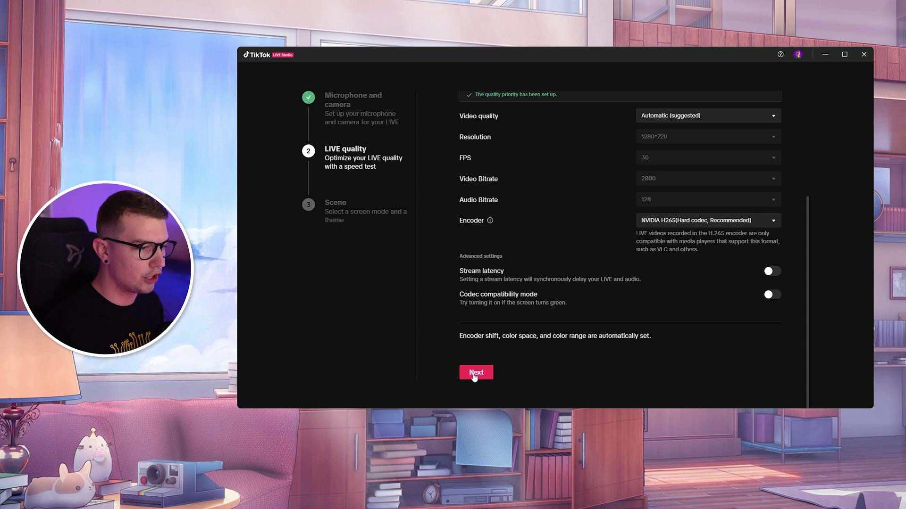
left_click(476, 373)
scroll(509, 259, "up", 3)
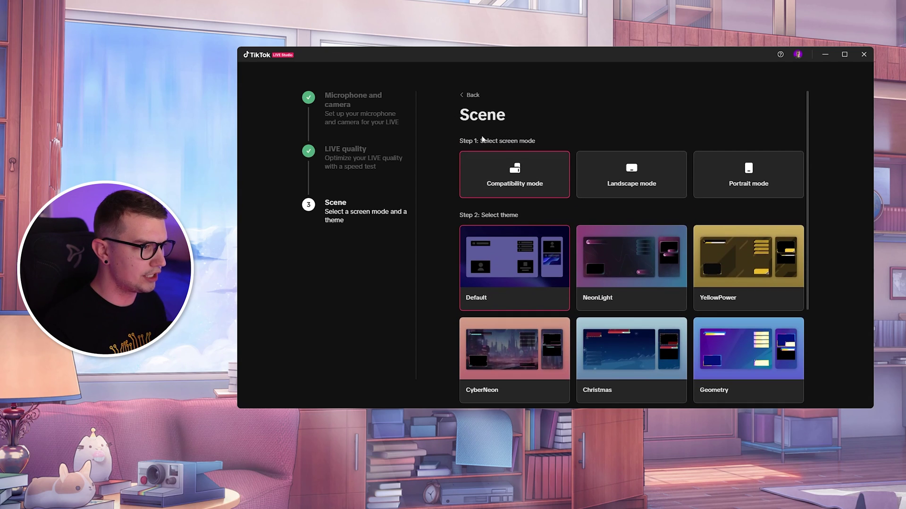
Keep Compatibility mode and the Default theme, and finish the beginner setup
scroll(547, 184, "down", 1)
scroll(540, 195, "up", 1)
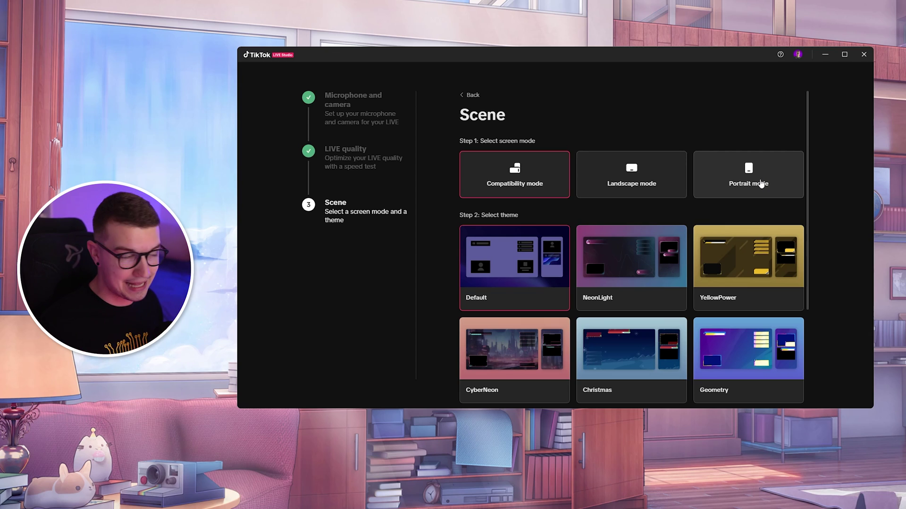
scroll(755, 179, "down", 3)
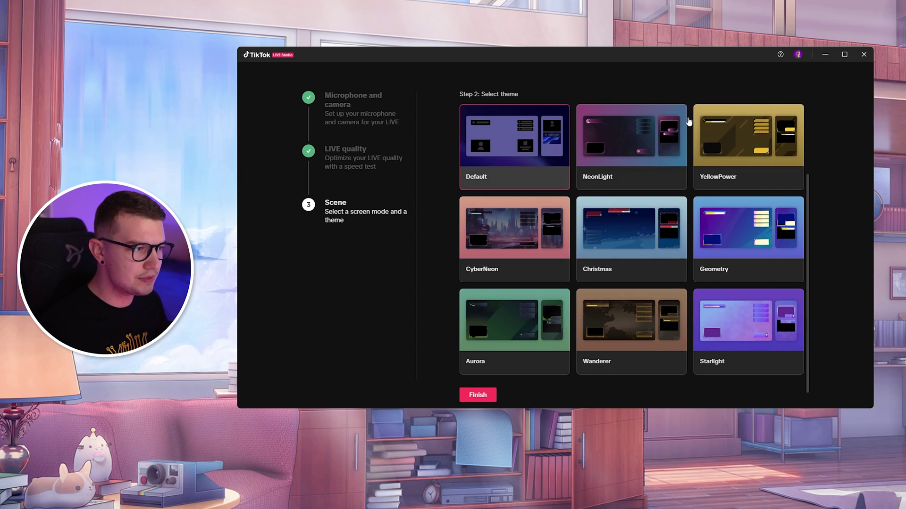
scroll(509, 324, "down", 1)
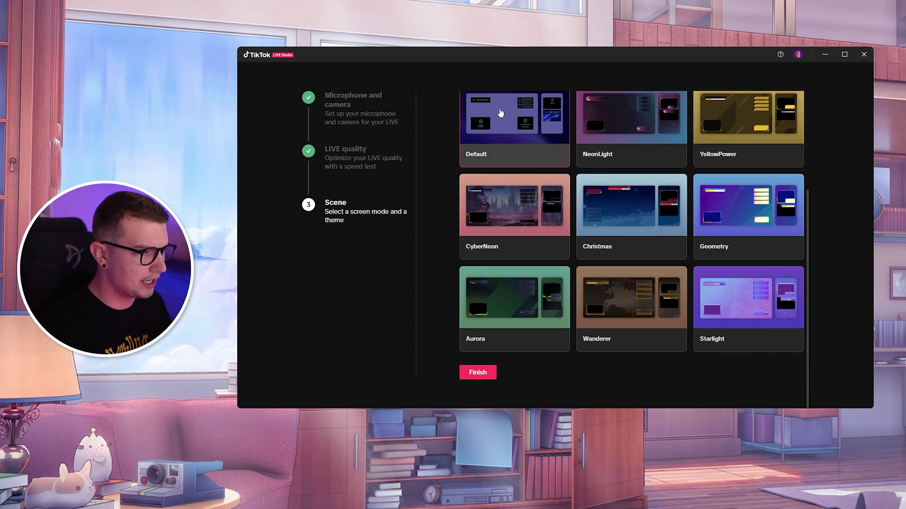
left_click(482, 376)
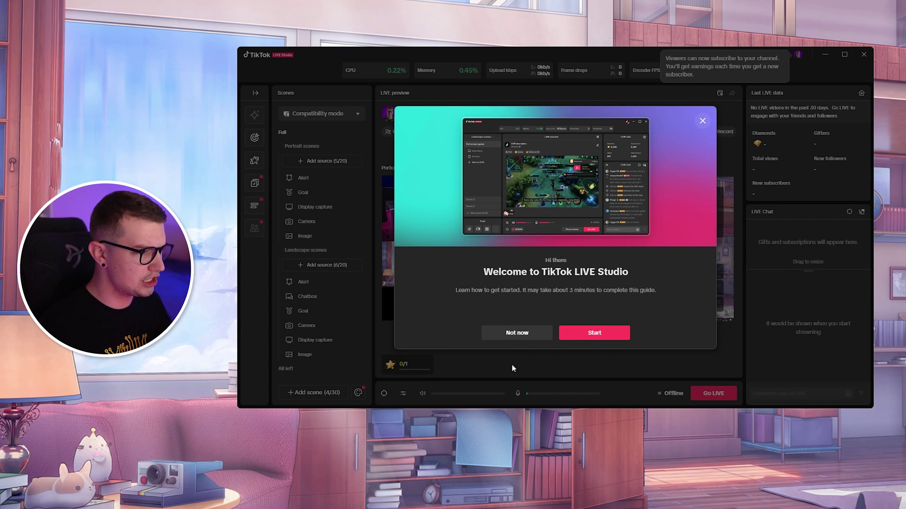
Skip the Welcome to TikTok LIVE Studio guide with Not now
left_click(520, 334)
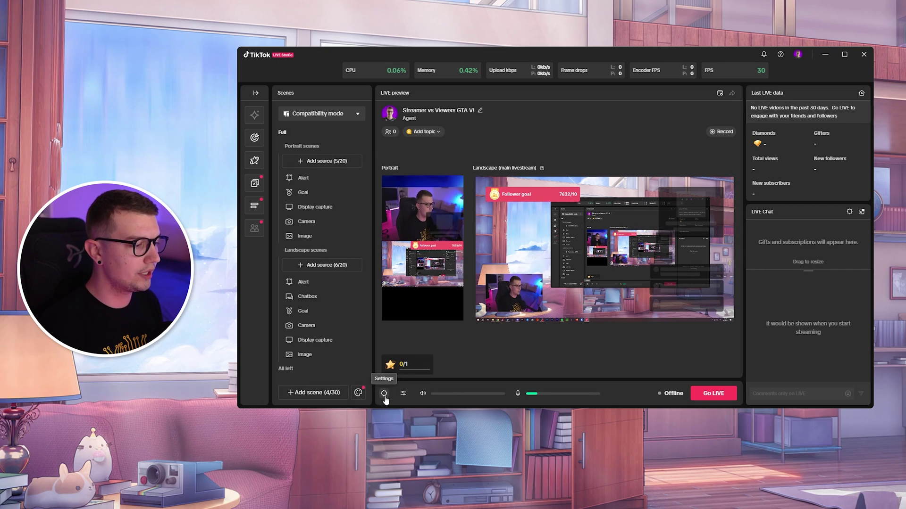
In Stream setting, review the Video quality presets and leave 720P+ selected
left_click(384, 397)
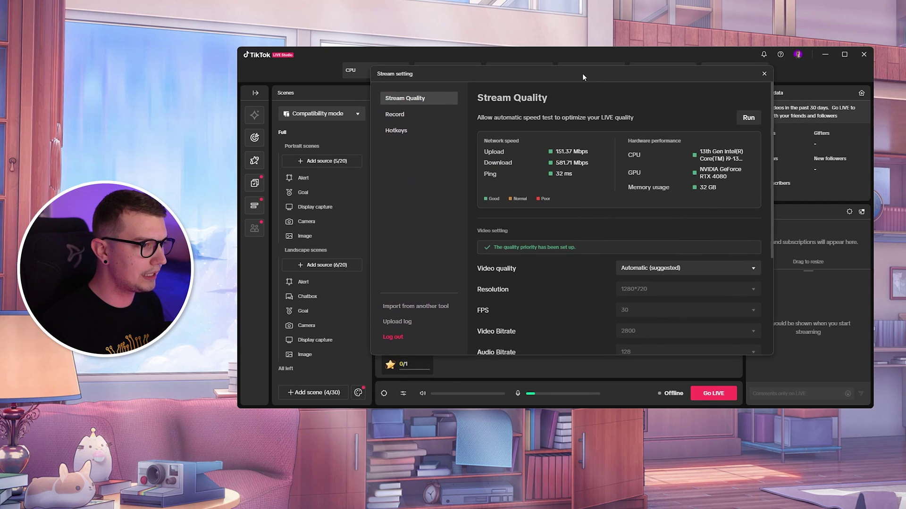
scroll(589, 149, "down", 1)
scroll(581, 253, "down", 2)
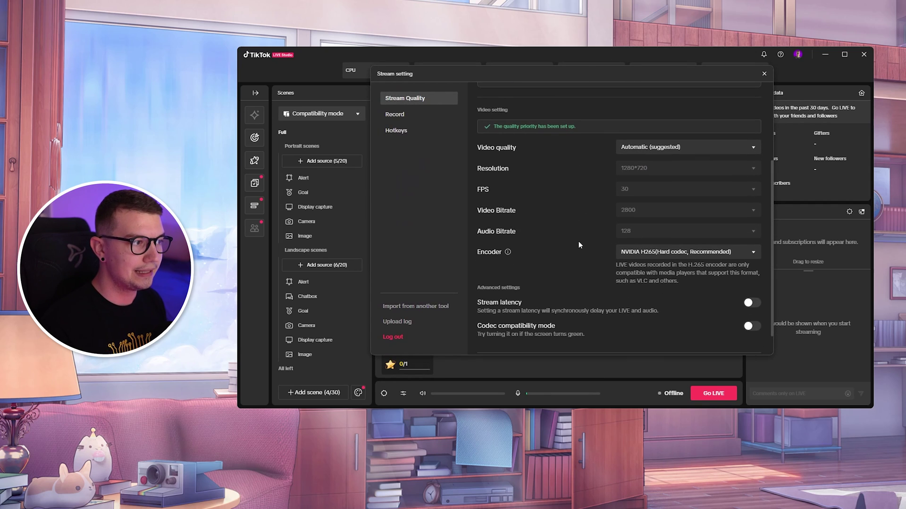
scroll(581, 254, "up", 1)
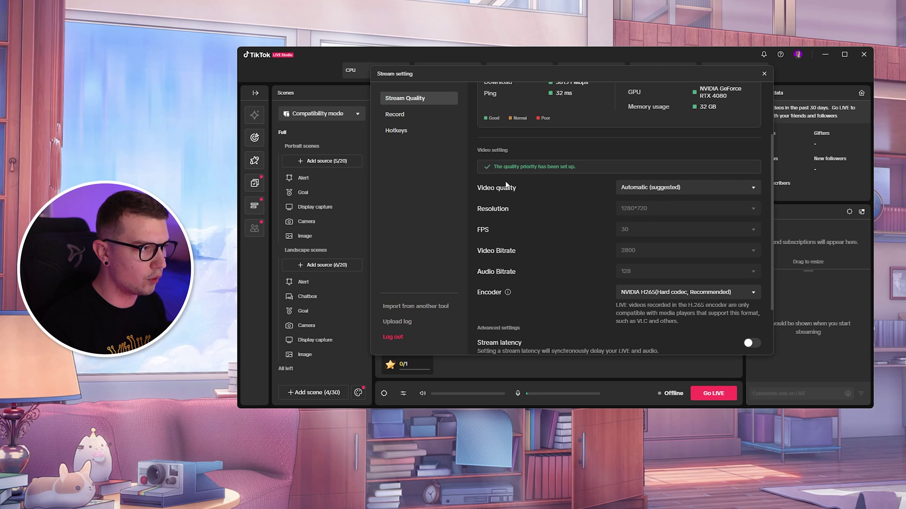
left_click(636, 192)
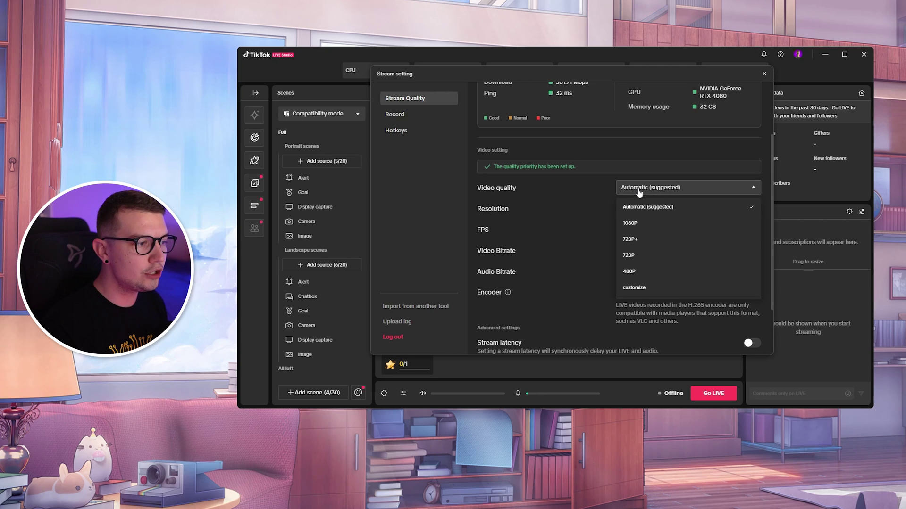
left_click(635, 241)
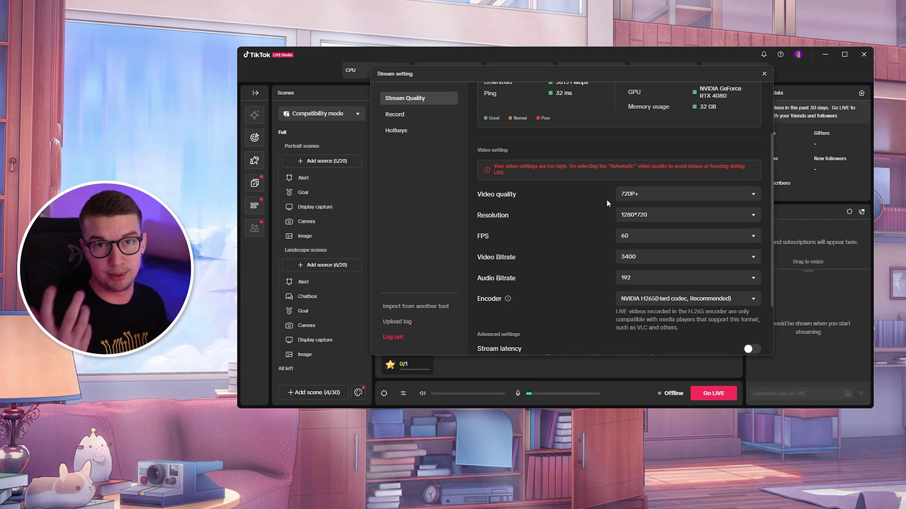
left_click(617, 200)
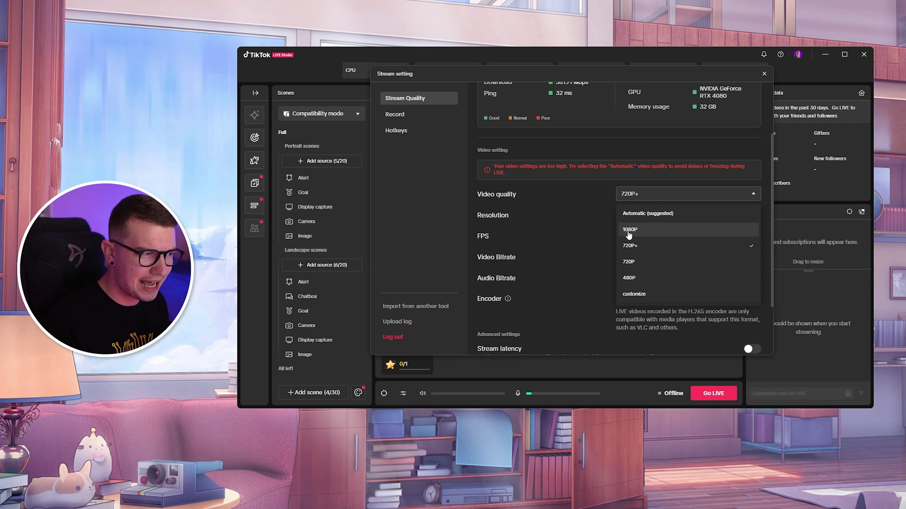
left_click(628, 196)
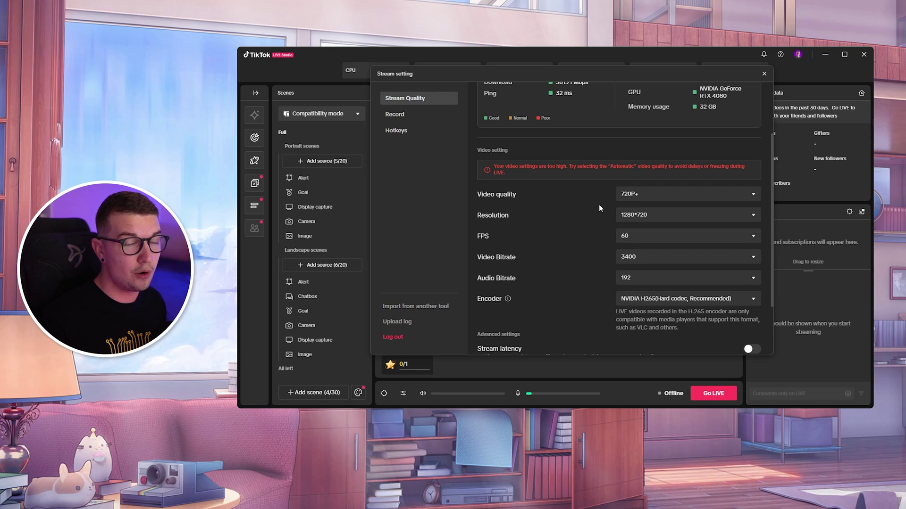
left_click(657, 195)
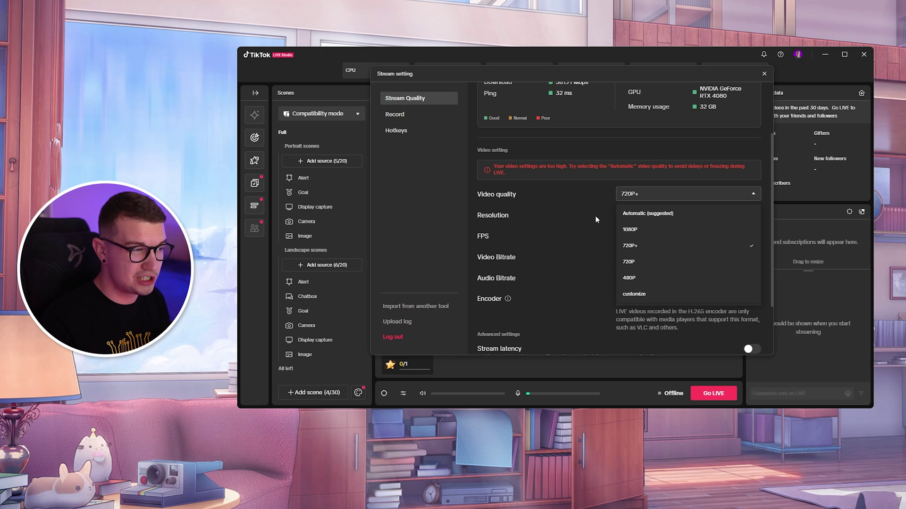
left_click(641, 198)
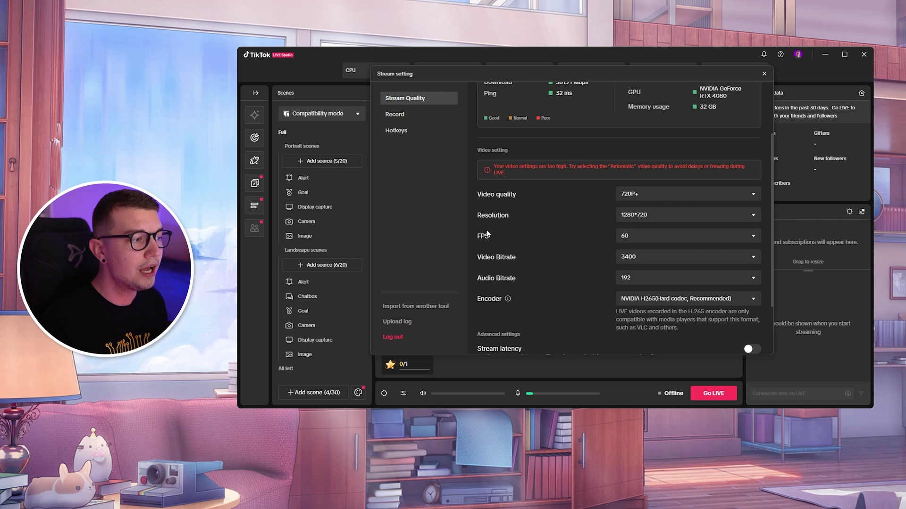
Keep the frame rate at 60 and set the video bitrate to 4000
left_click(628, 237)
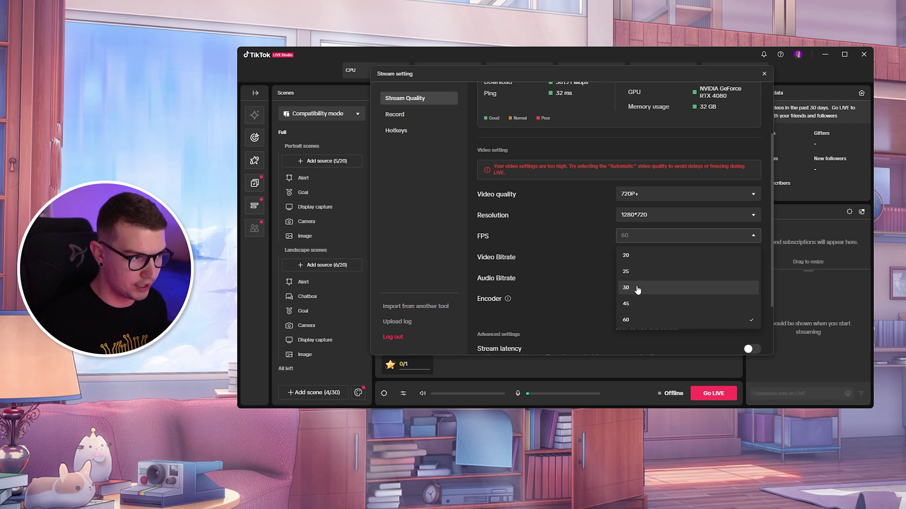
left_click(609, 261)
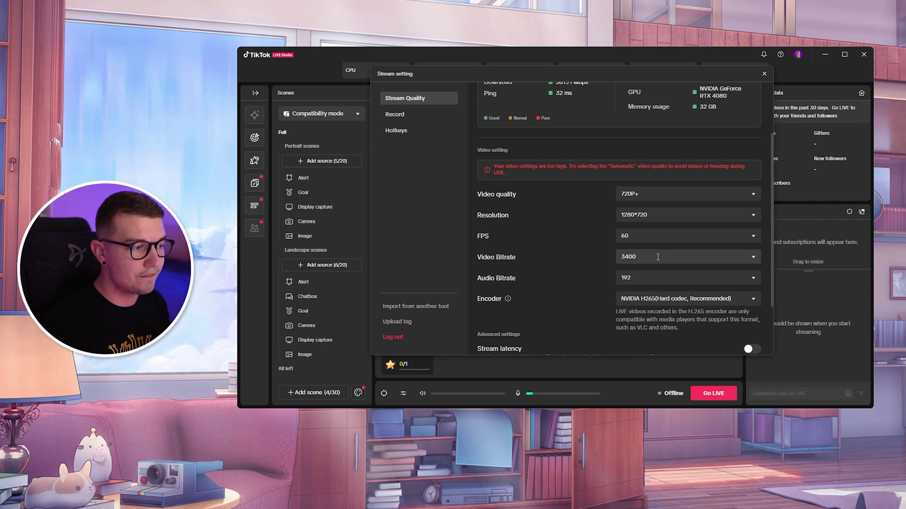
left_click(752, 257)
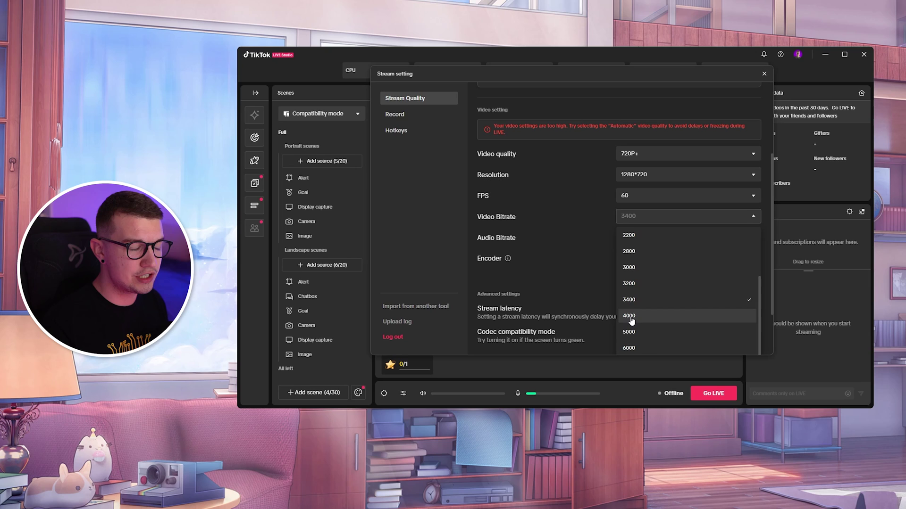
left_click(629, 316)
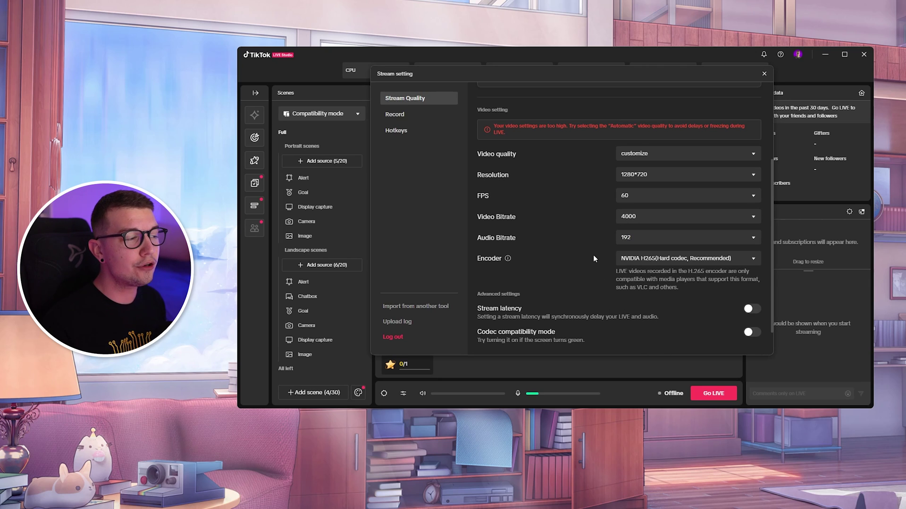
scroll(593, 255, "up", 1)
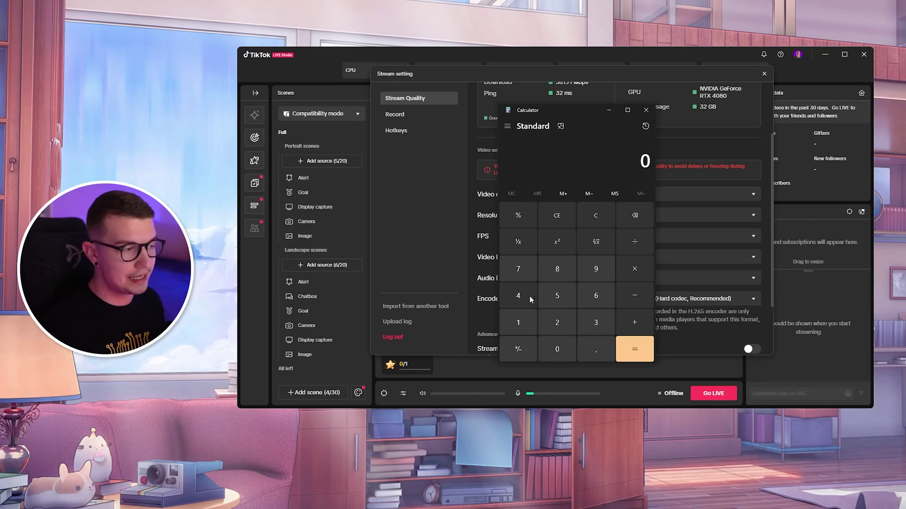
Calculate 400 ÷ 8 = 50 in Calculator and move it aside from the video settings
left_click(518, 296)
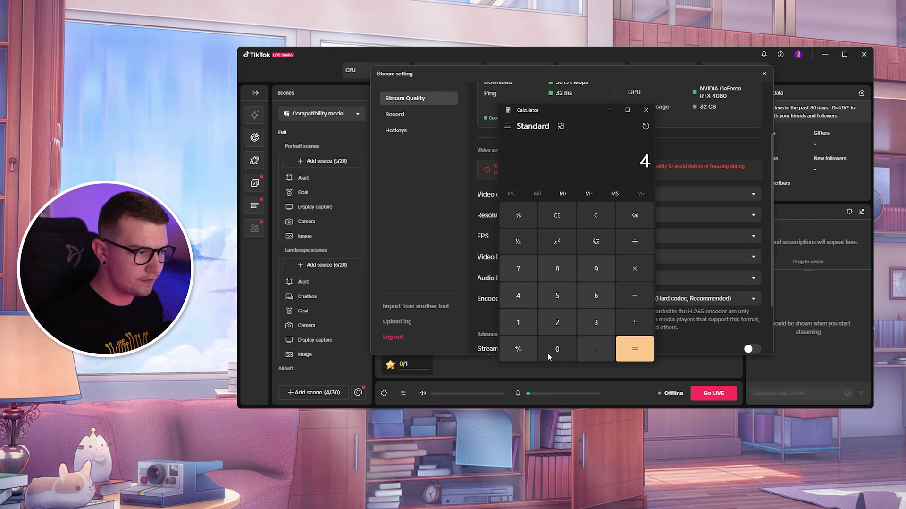
double_click(557, 349)
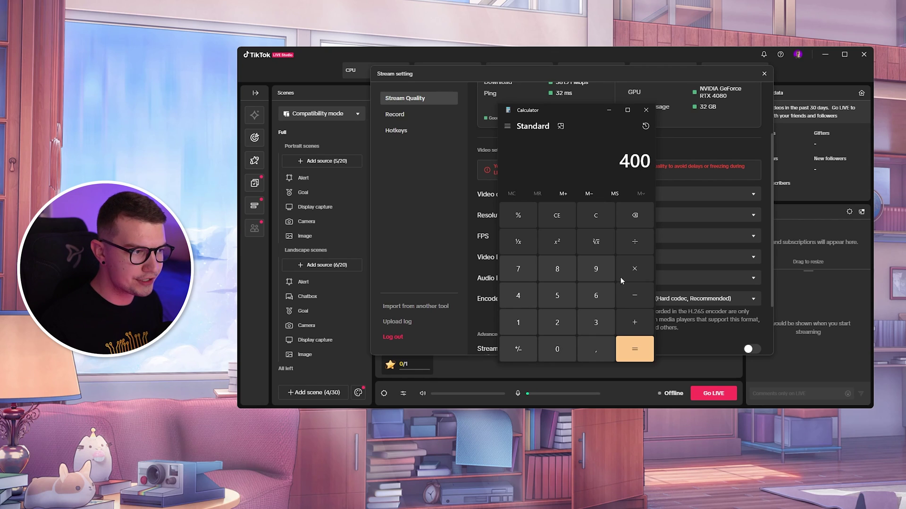
left_click(632, 243)
type("8")
key("Return")
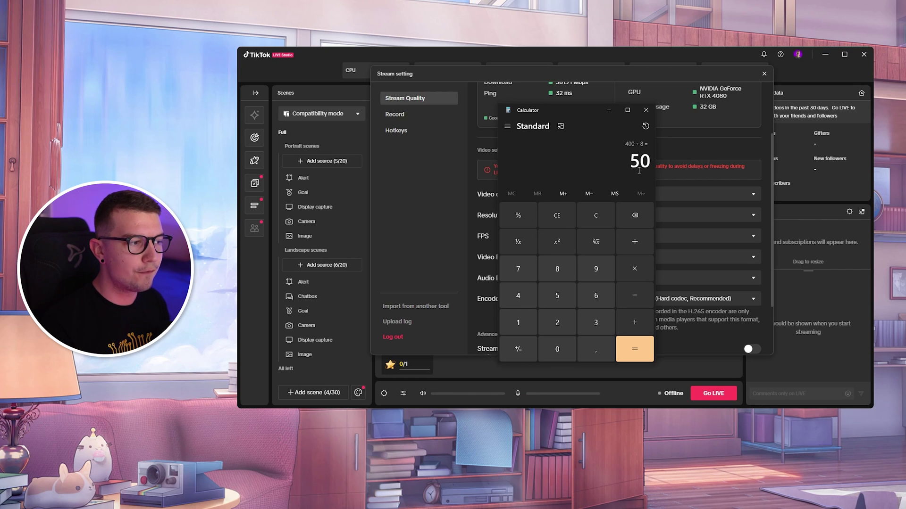
left_click_drag(582, 123, 398, 127)
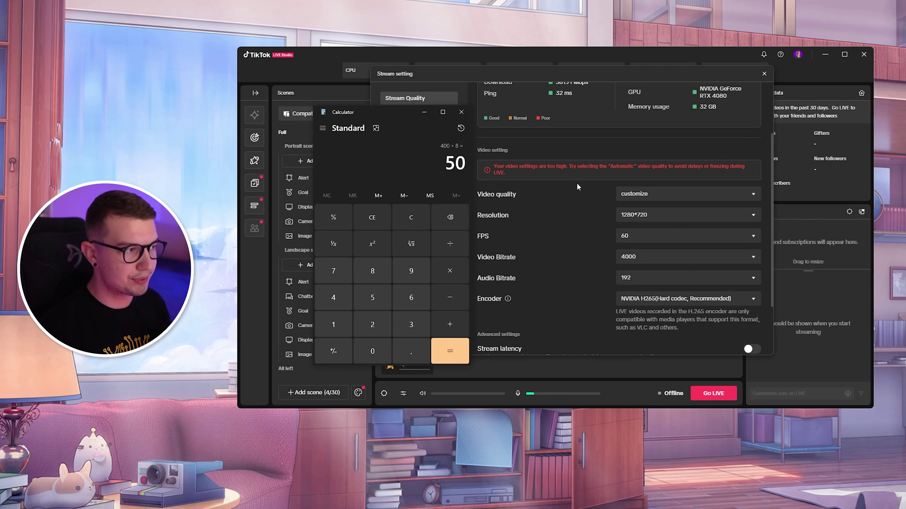
left_click(727, 256)
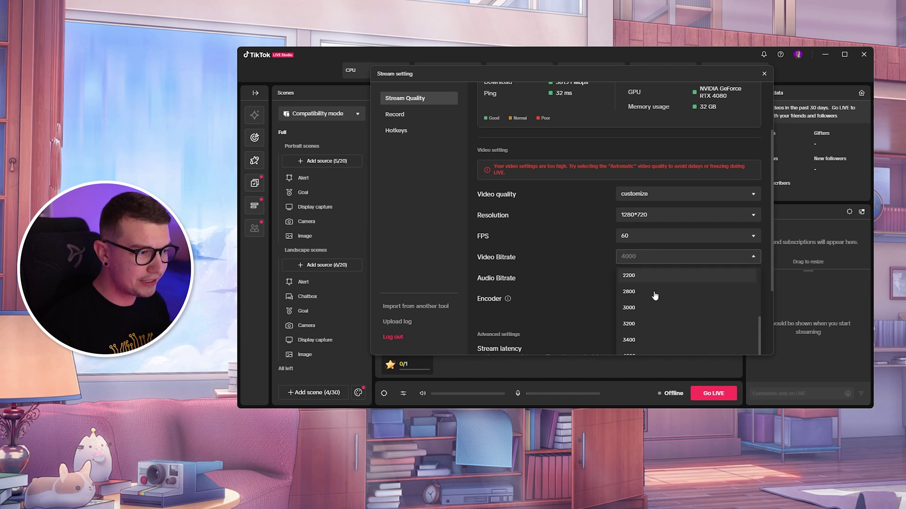
Review the Video Bitrate options, keeping 4000, before moving to the audio bitrate
scroll(654, 296, "down", 3)
scroll(653, 297, "down", 1)
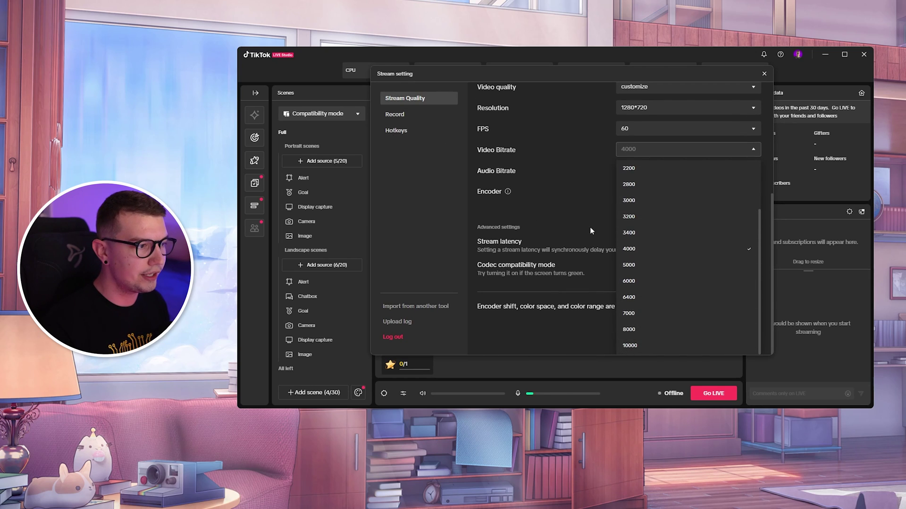
scroll(570, 217, "up", 3)
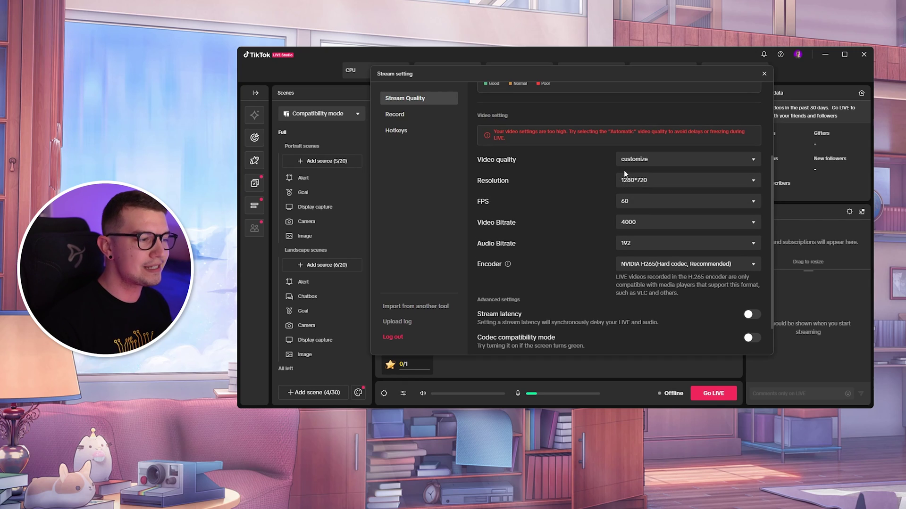
scroll(629, 193, "up", 1)
scroll(632, 207, "down", 1)
left_click(637, 222)
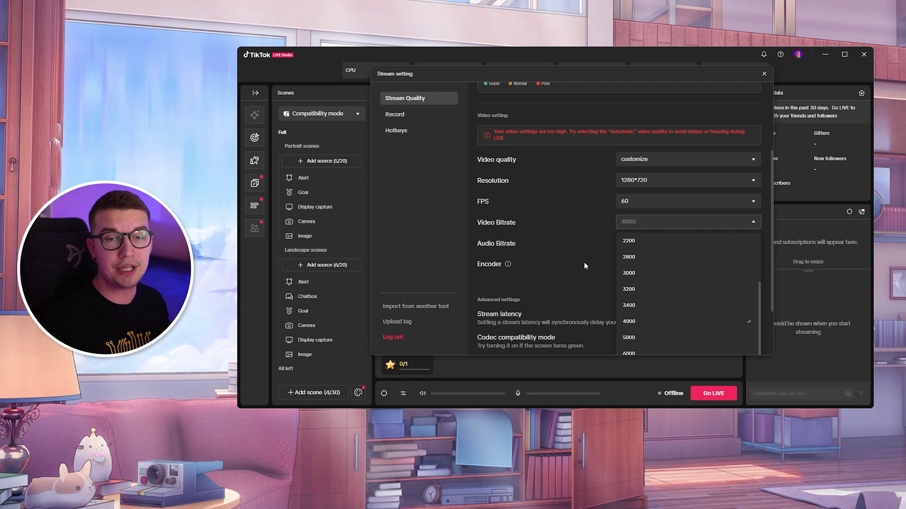
scroll(645, 317, "down", 1)
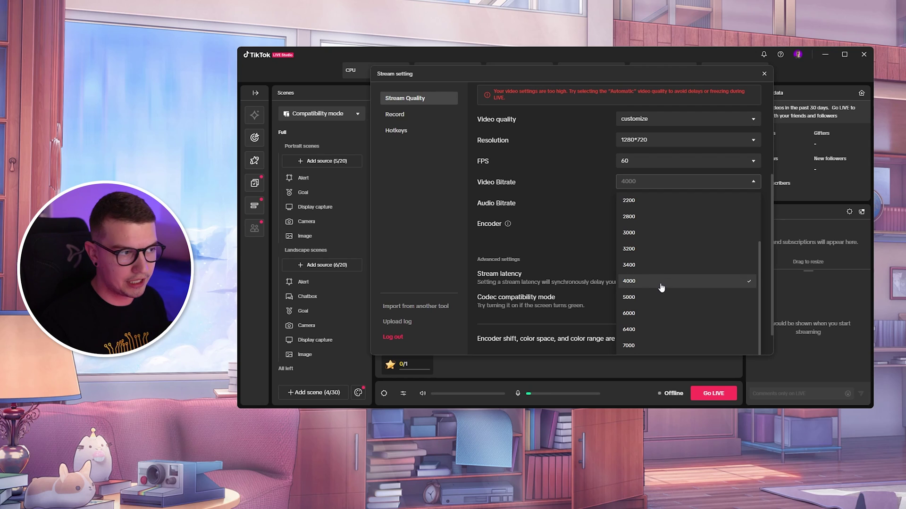
left_click(569, 246)
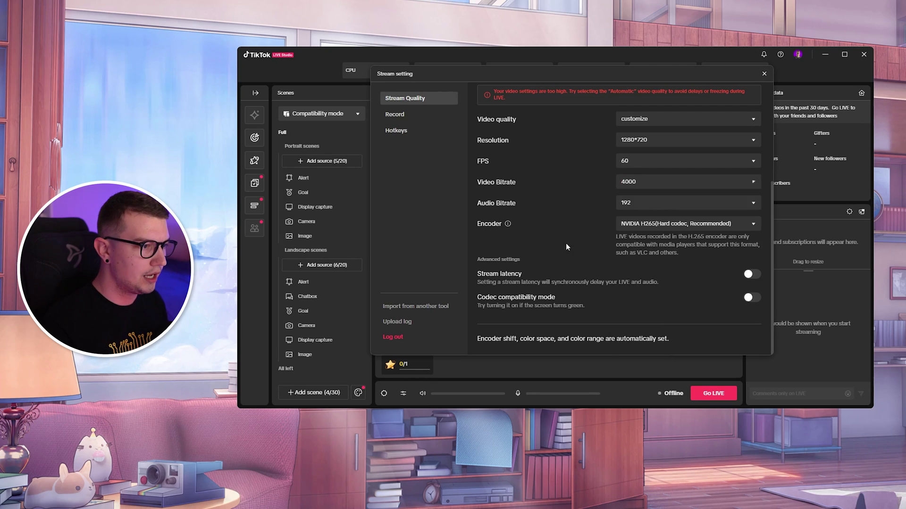
left_click(622, 206)
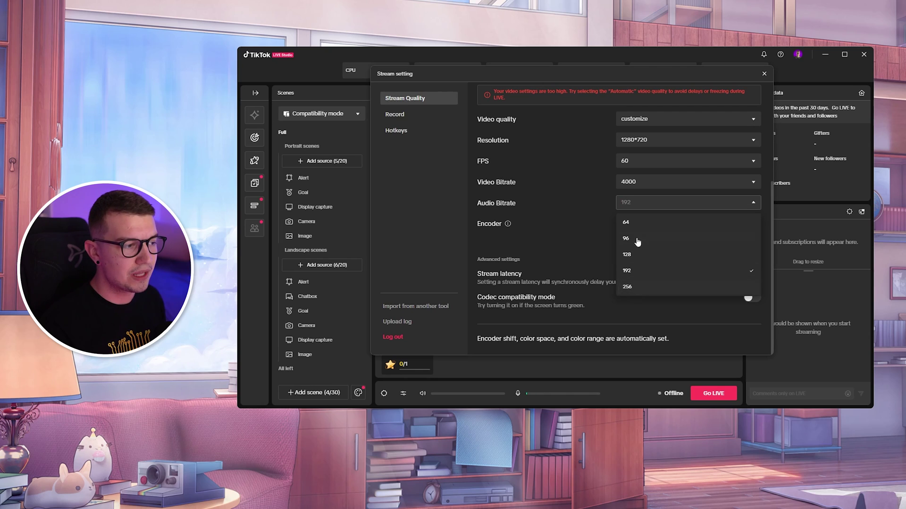
Set the audio bitrate to 256 and list the encoders, with NVIDIA H265 selected
left_click(630, 289)
scroll(601, 211, "up", 1)
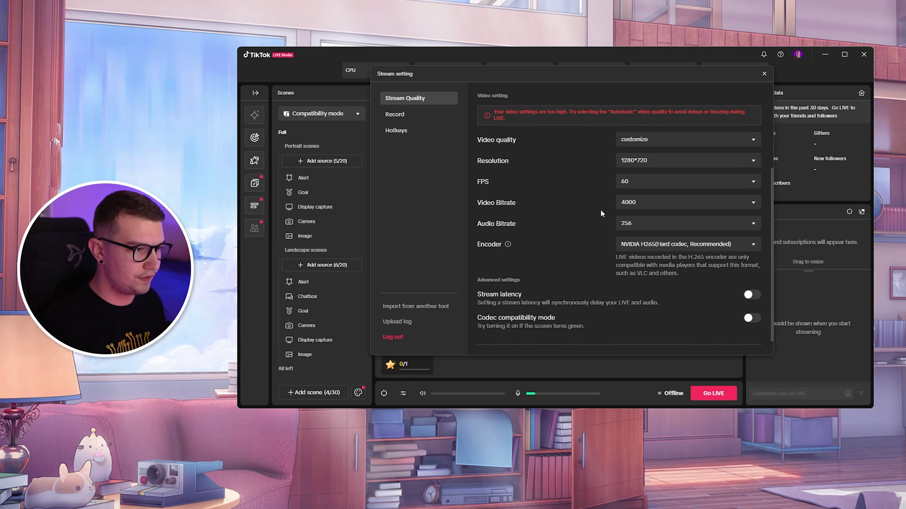
left_click(622, 269)
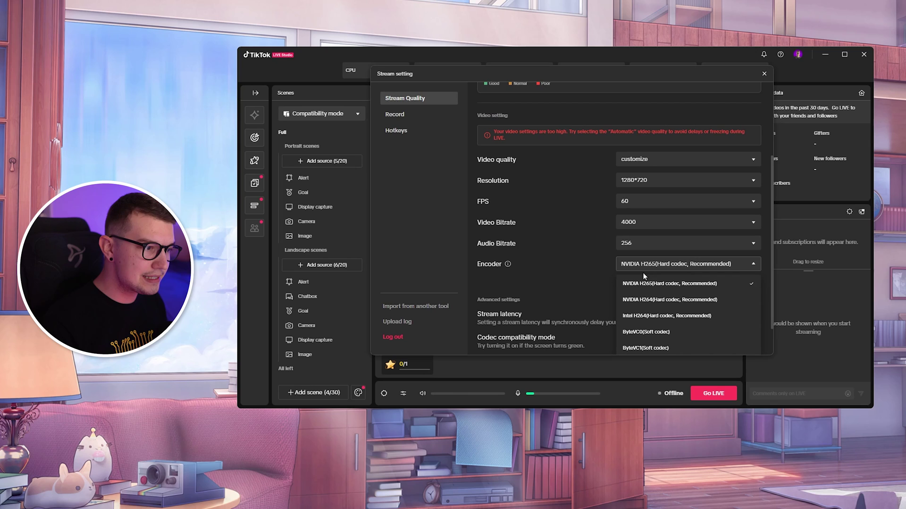
scroll(579, 262, "down", 1)
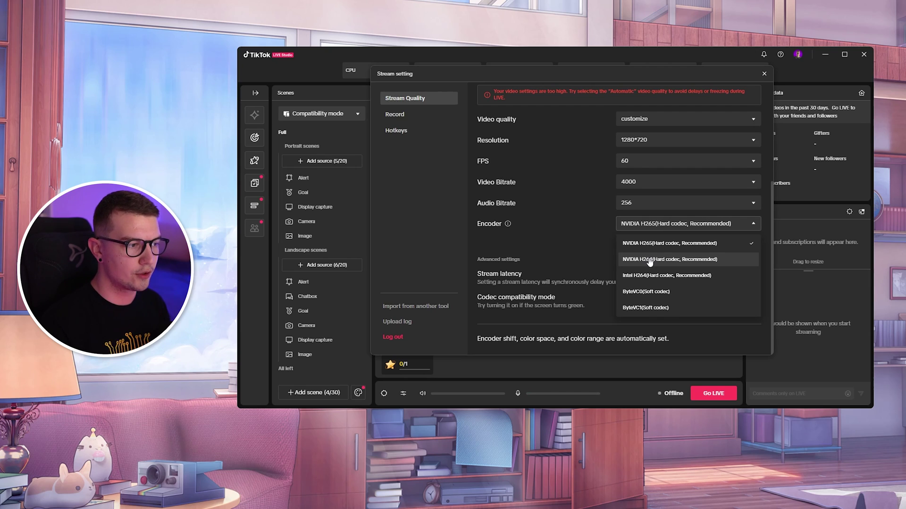
Set the stream encoder to NVIDIA H264
left_click(650, 261)
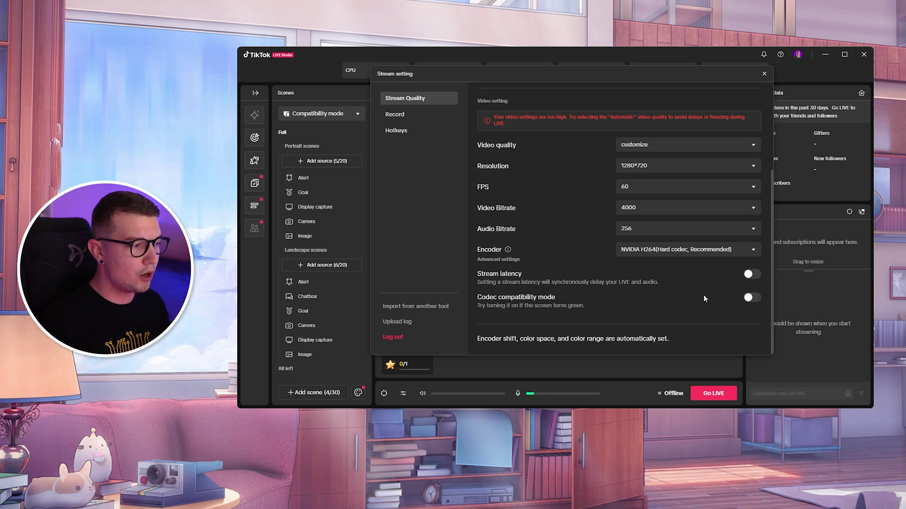
scroll(548, 259, "up", 5)
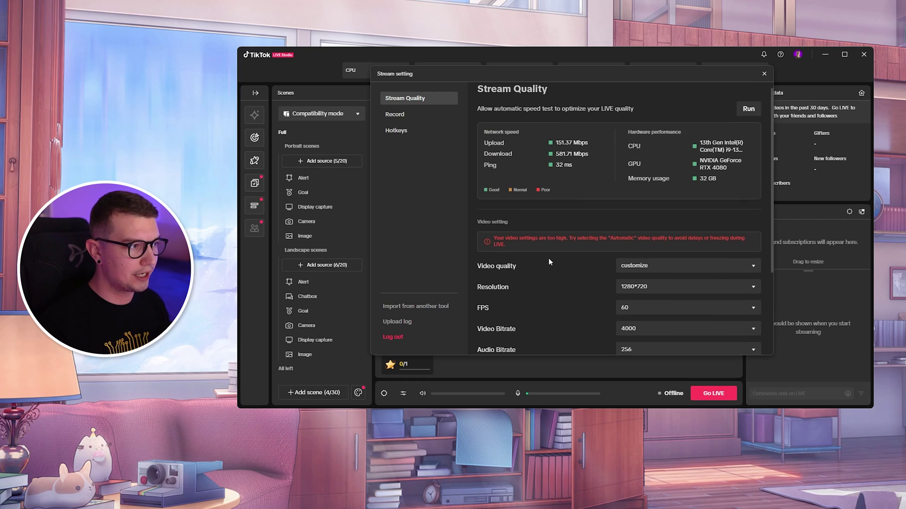
scroll(570, 212, "down", 3)
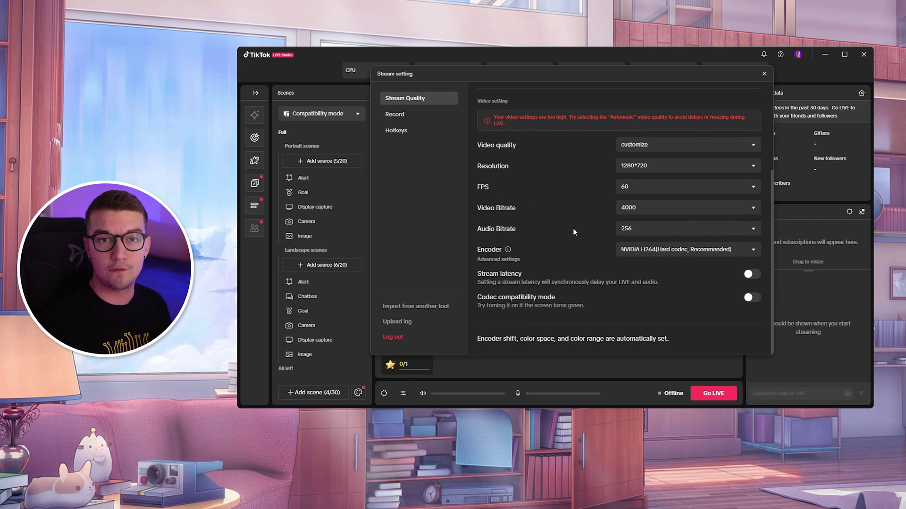
Review the Record and Hotkeys settings, then close the Stream setting dialog
left_click(400, 117)
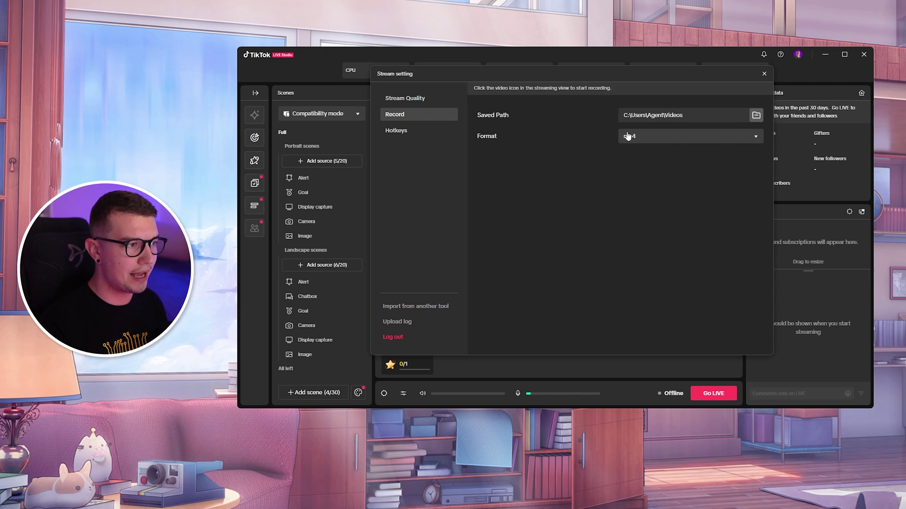
left_click(402, 134)
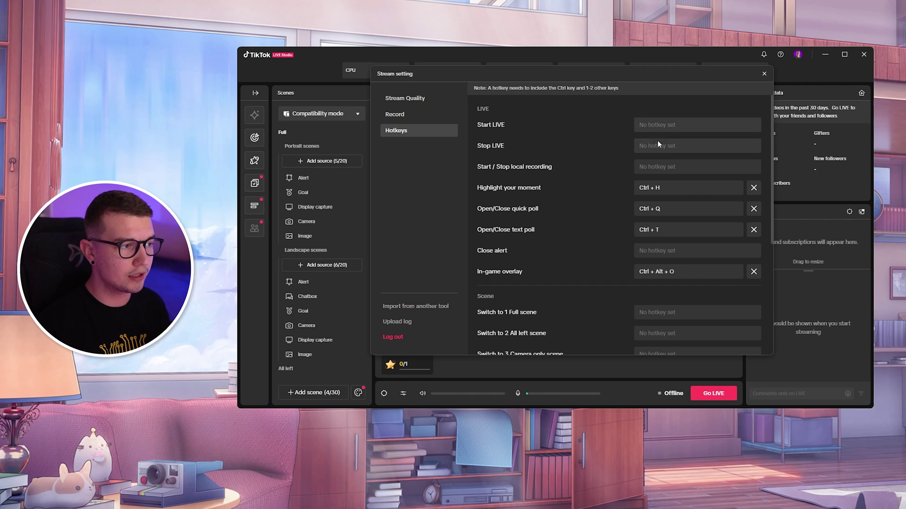
scroll(672, 218, "down", 3)
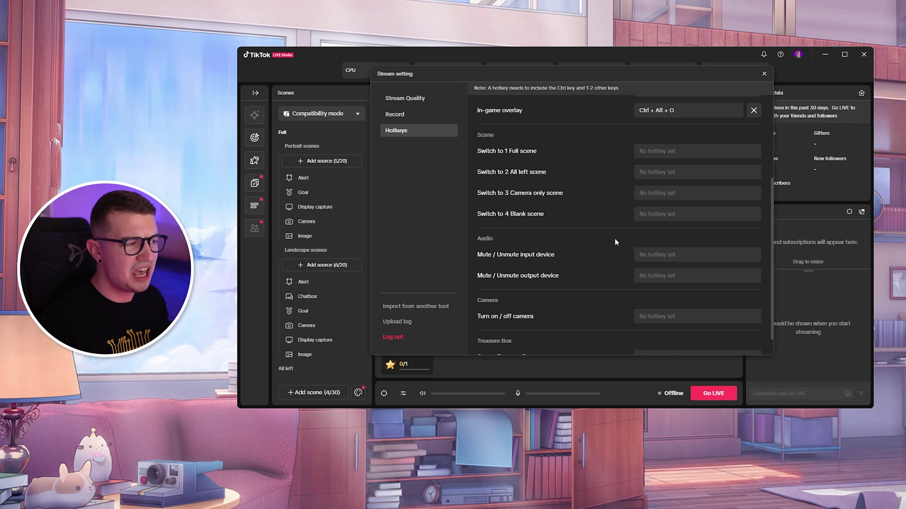
scroll(602, 229, "up", 3)
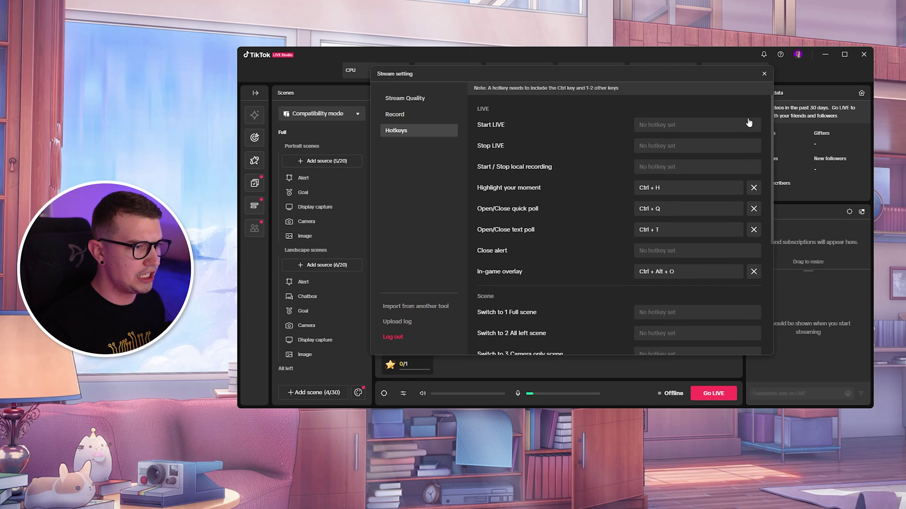
left_click(765, 76)
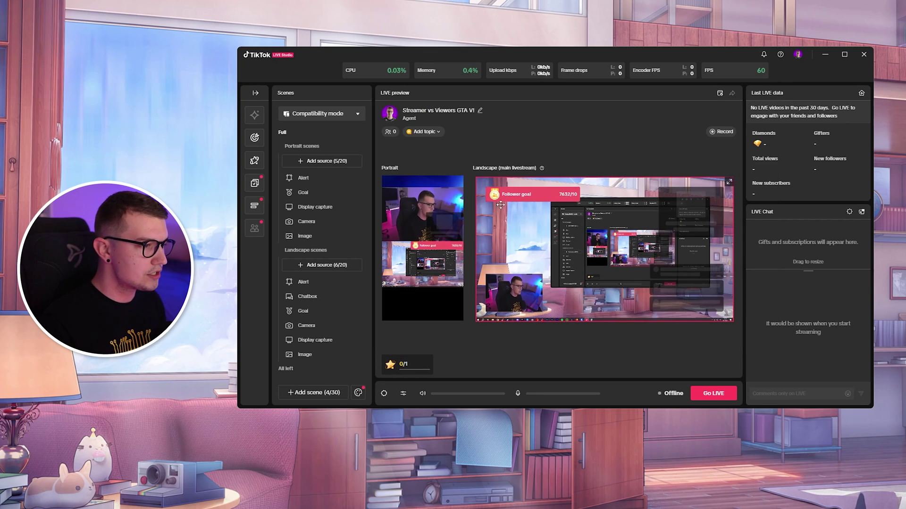
Delete the landscape Alert, Chatbox, Goal, Camera, Display capture and Image sources
left_click_drag(596, 58, 631, 55)
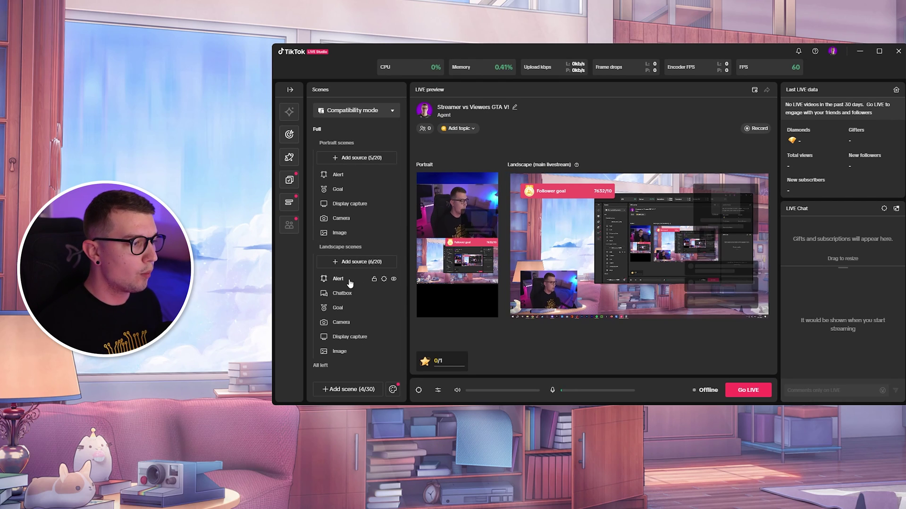
left_click(339, 233)
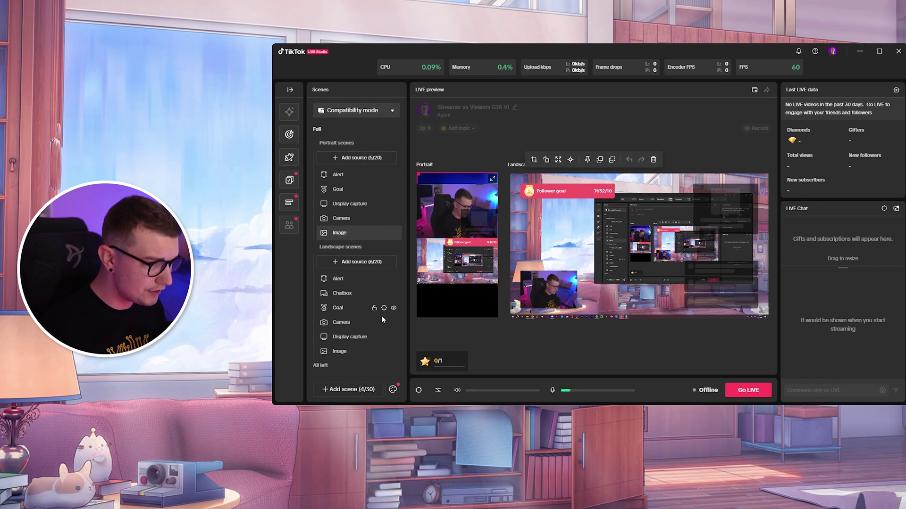
left_click(348, 293)
right_click(324, 279)
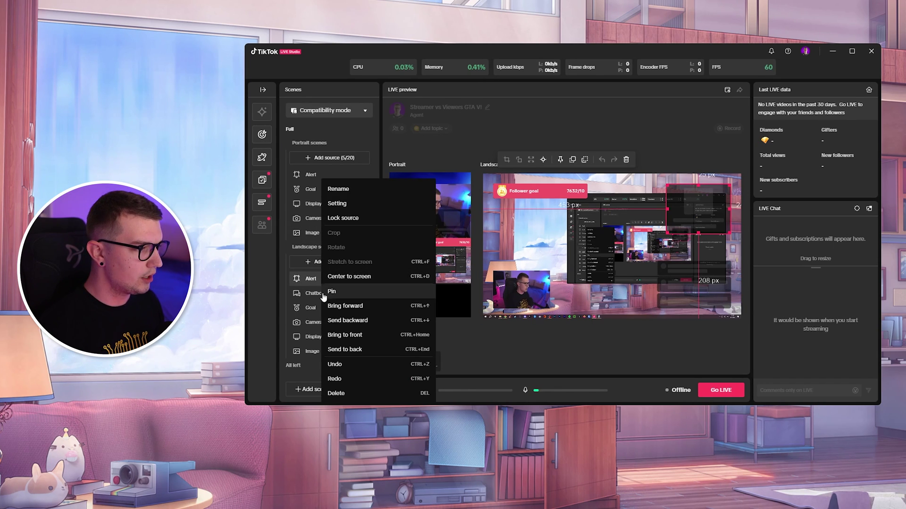
left_click(344, 393)
key("Delete")
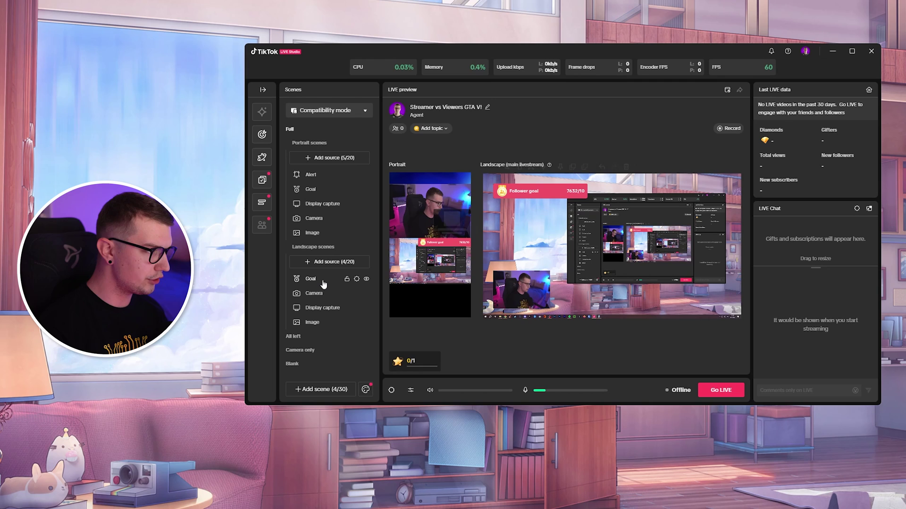
key("Delete")
left_click(324, 280)
key("Delete")
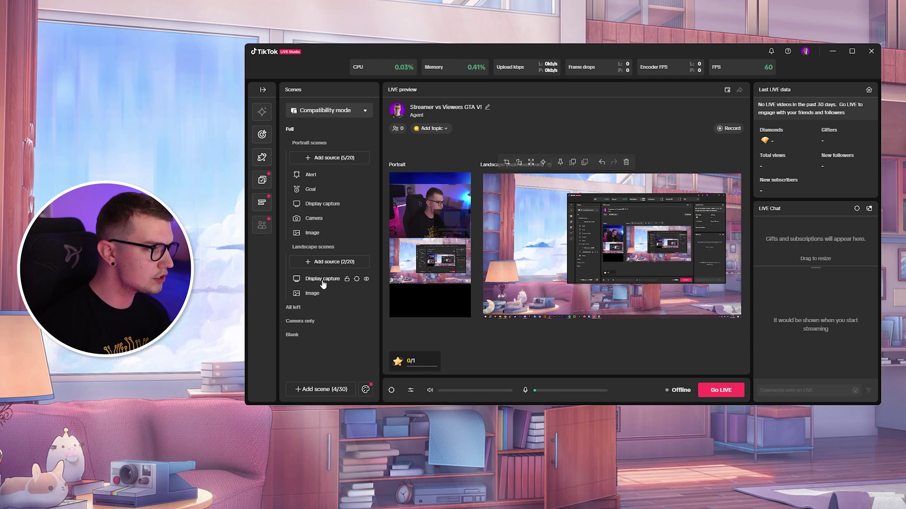
double_click(328, 280)
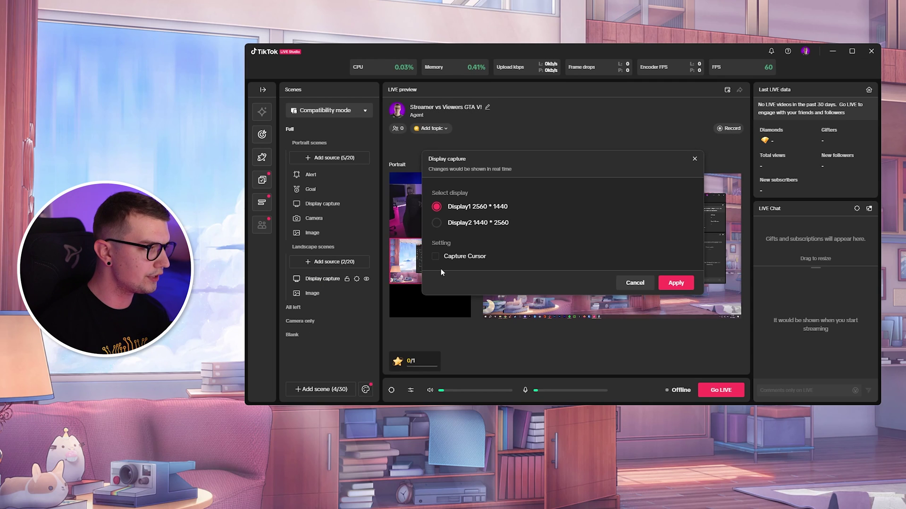
left_click(635, 282)
left_click(330, 280)
key("Delete")
left_click(311, 280)
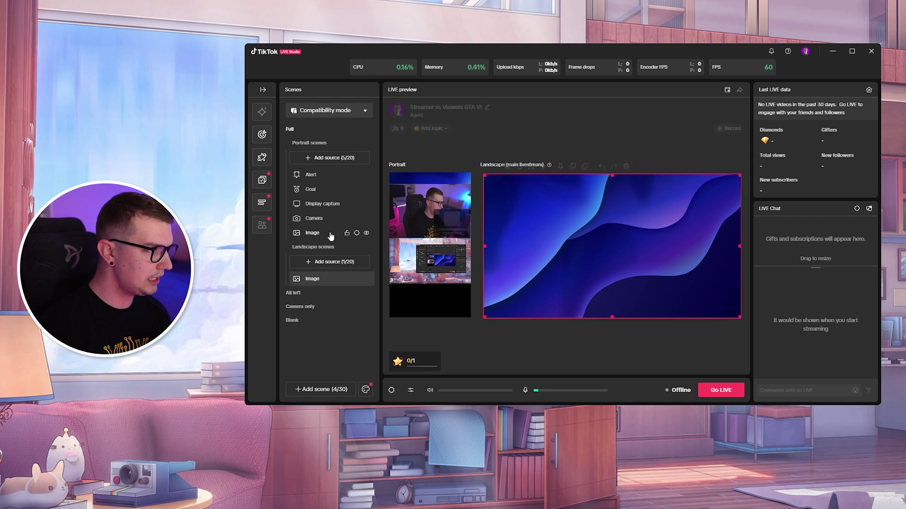
key("Delete")
Delete the portrait Image, Camera, Display capture, Goal and Alert sources
left_click(325, 232)
key("Delete")
left_click(325, 221)
key("Delete")
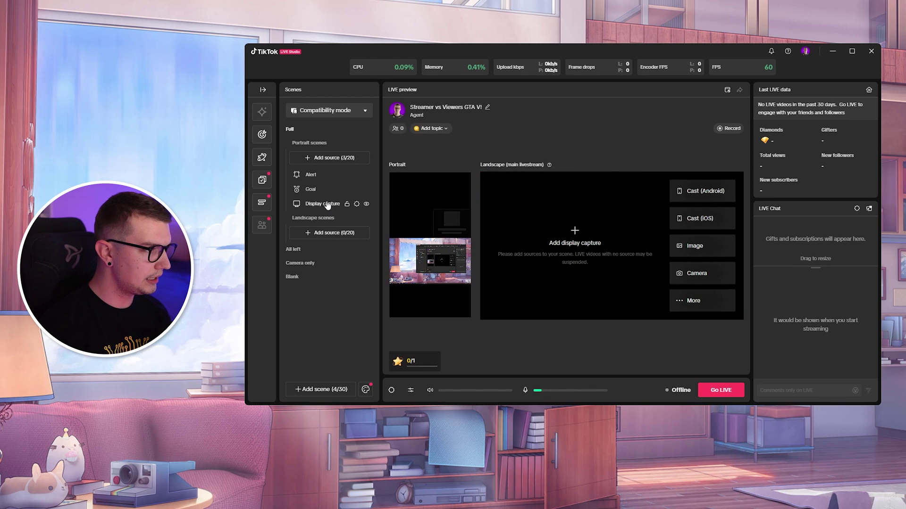
left_click(324, 203)
key("Delete")
left_click(324, 190)
key("Delete")
left_click(325, 175)
key("Delete")
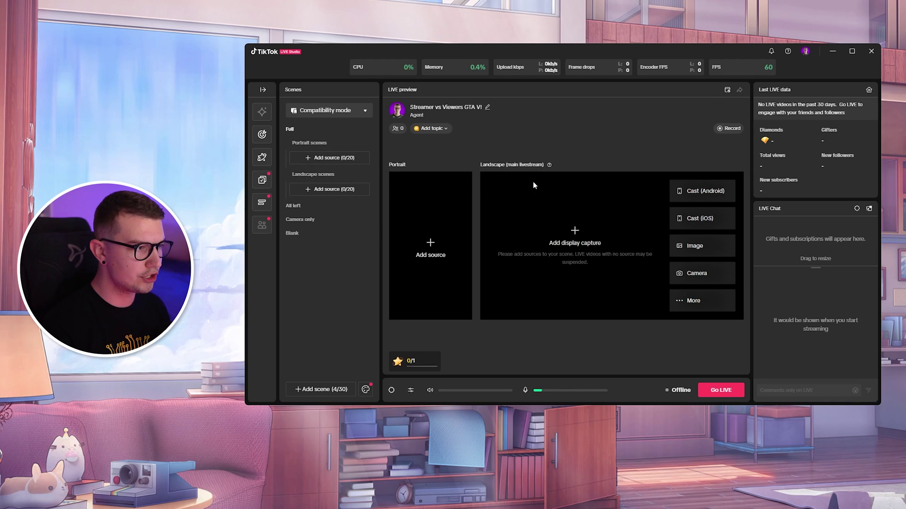
Start a new portrait Camera source using the webcam
left_click(327, 160)
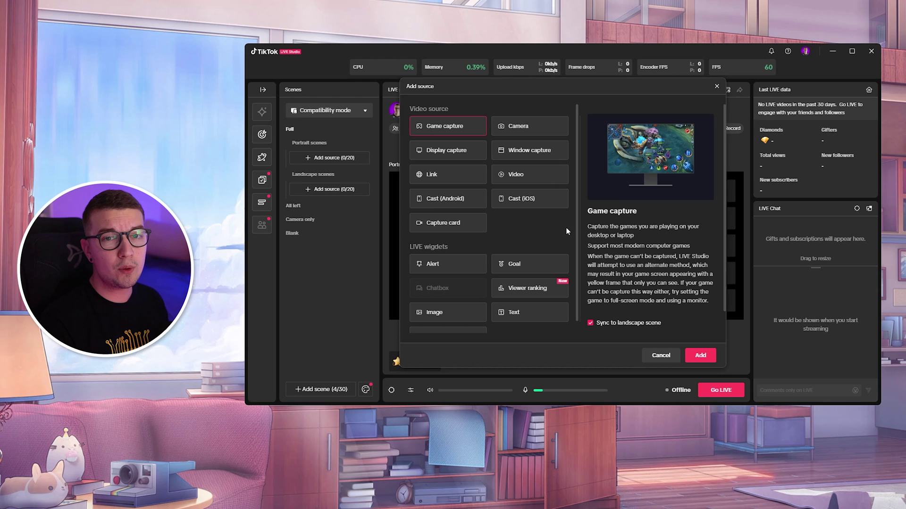
left_click(514, 132)
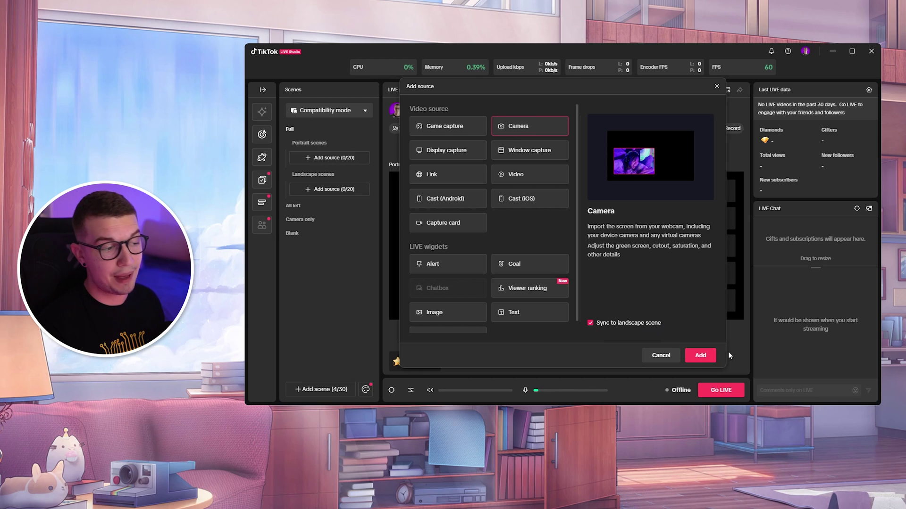
left_click(700, 356)
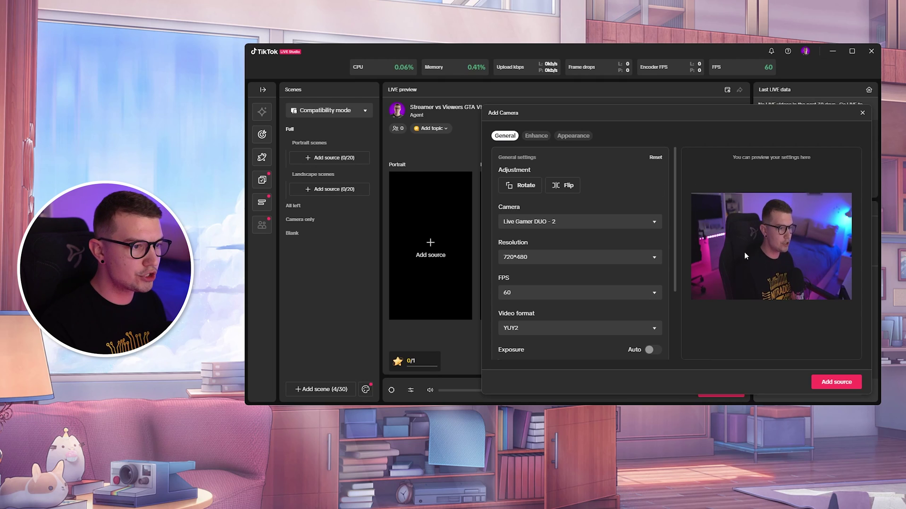
left_click_drag(672, 112, 622, 92)
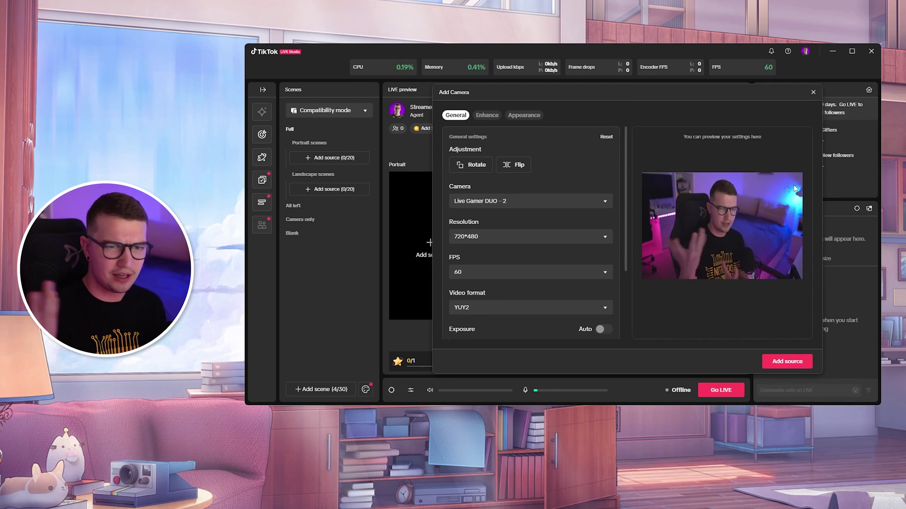
Add the camera at 1280*720 resolution and place it at the top of the portrait frame
left_click(580, 237)
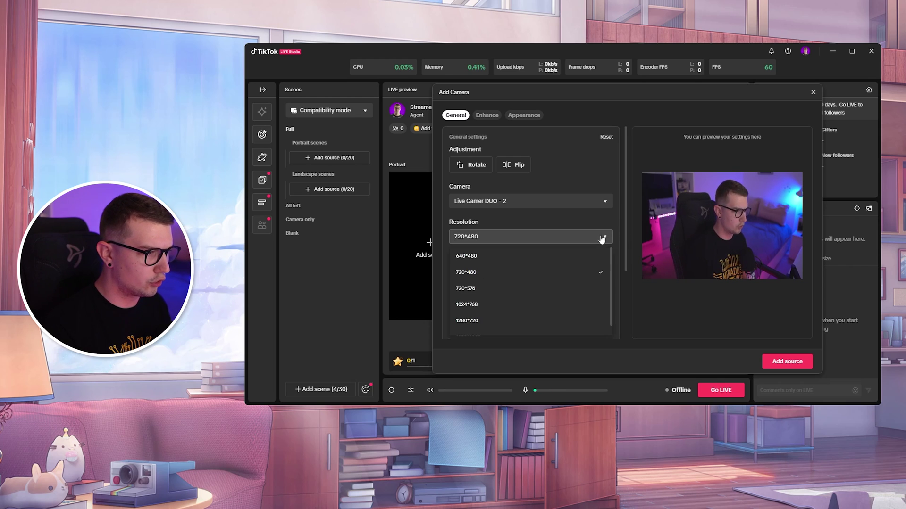
scroll(546, 265, "down", 2)
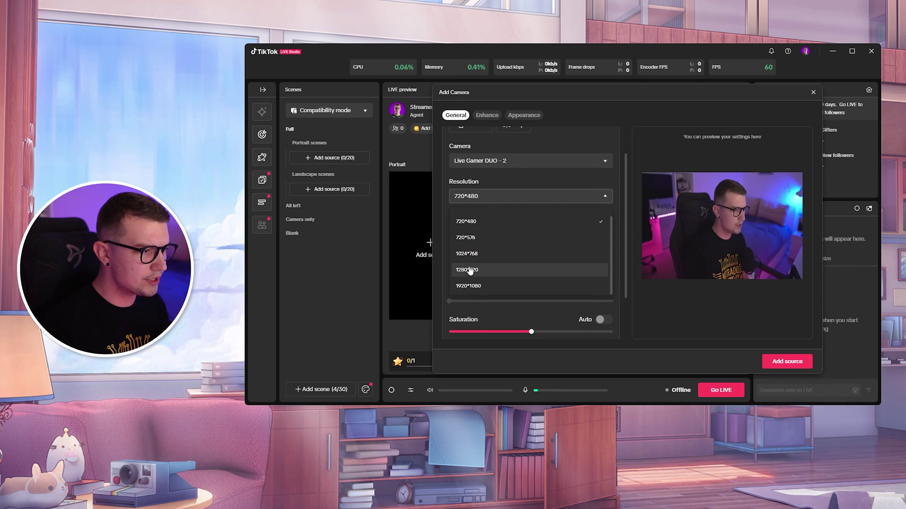
left_click(472, 280)
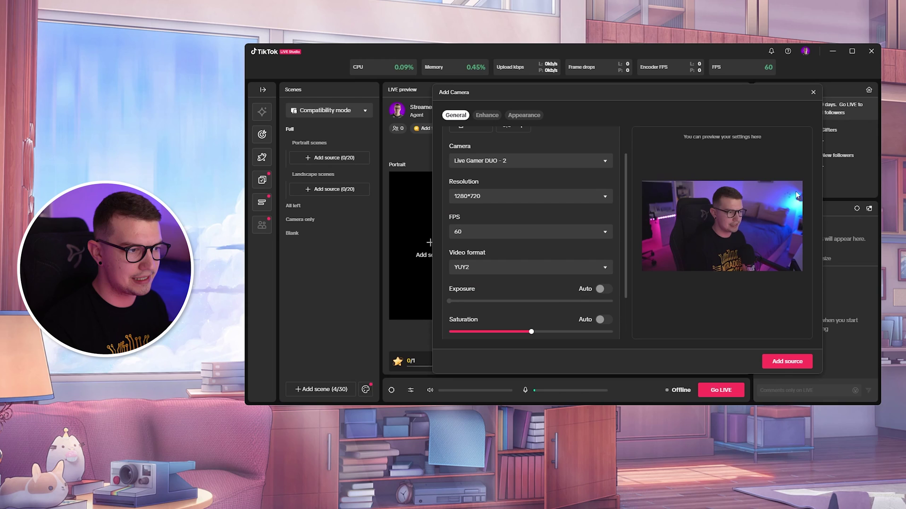
left_click(487, 197)
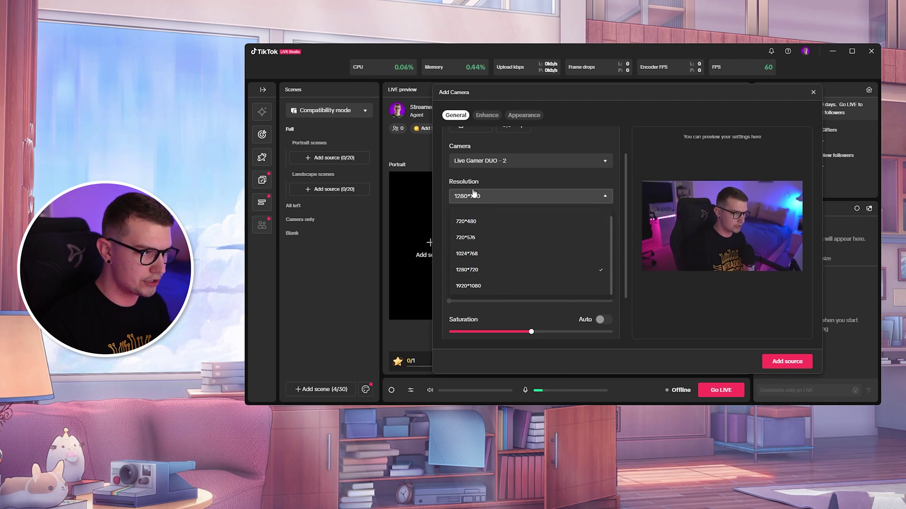
left_click(519, 196)
scroll(525, 151, "up", 1)
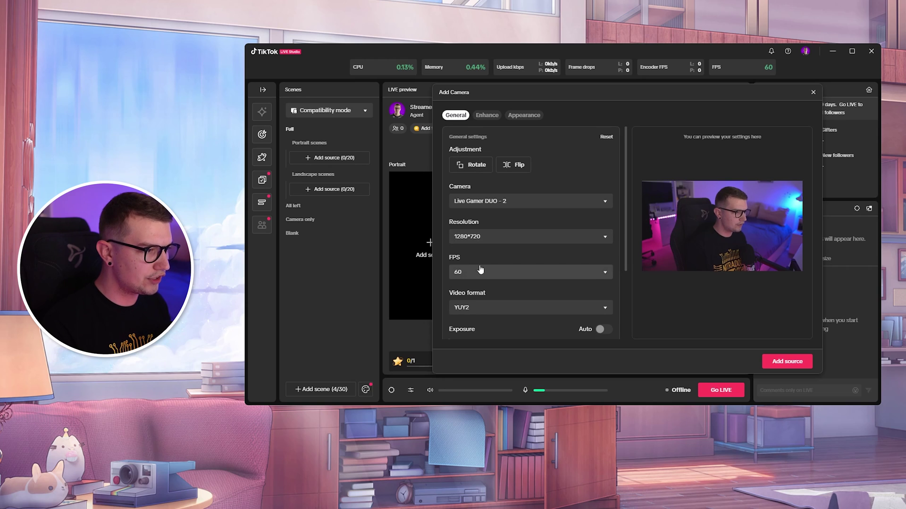
scroll(467, 255, "down", 1)
scroll(460, 240, "down", 3)
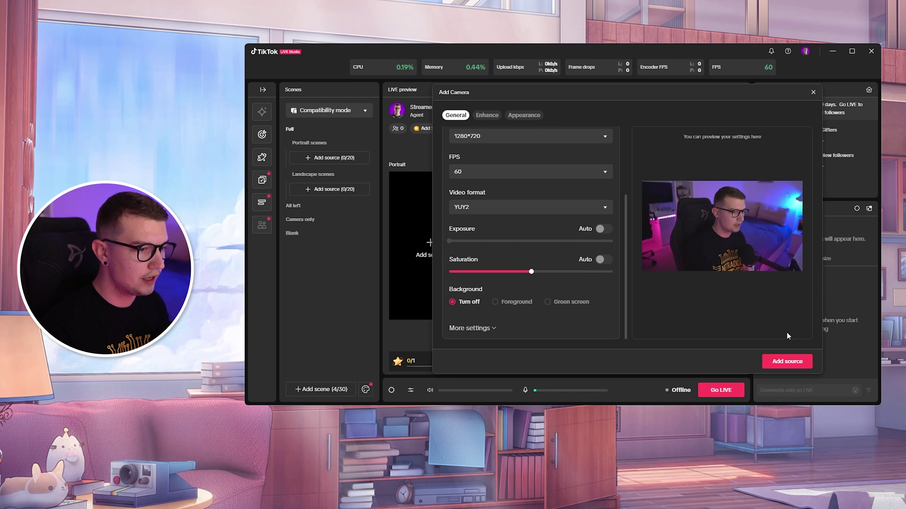
left_click(787, 361)
mouse_move(440, 200)
left_mouse_down()
mouse_move(438, 208)
mouse_move(436, 192)
left_mouse_up()
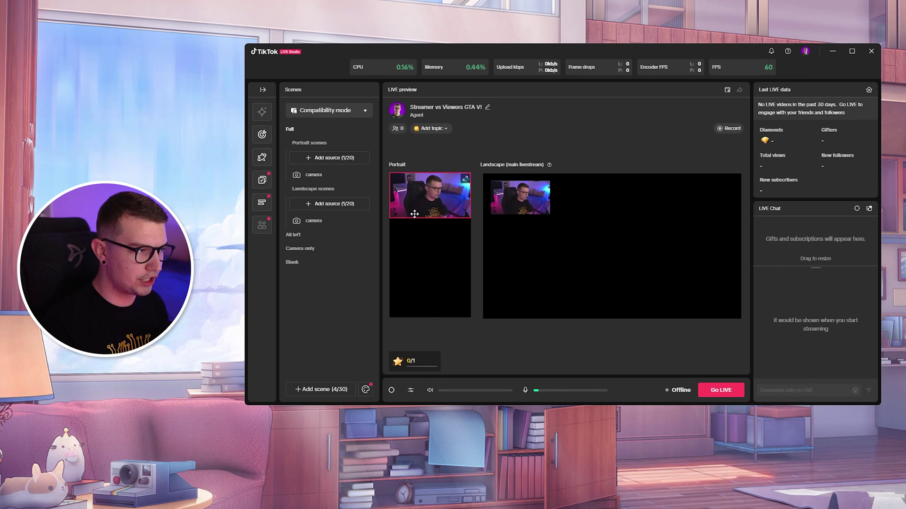
Try a Game capture source, then cancel it without choosing a game
left_click(334, 159)
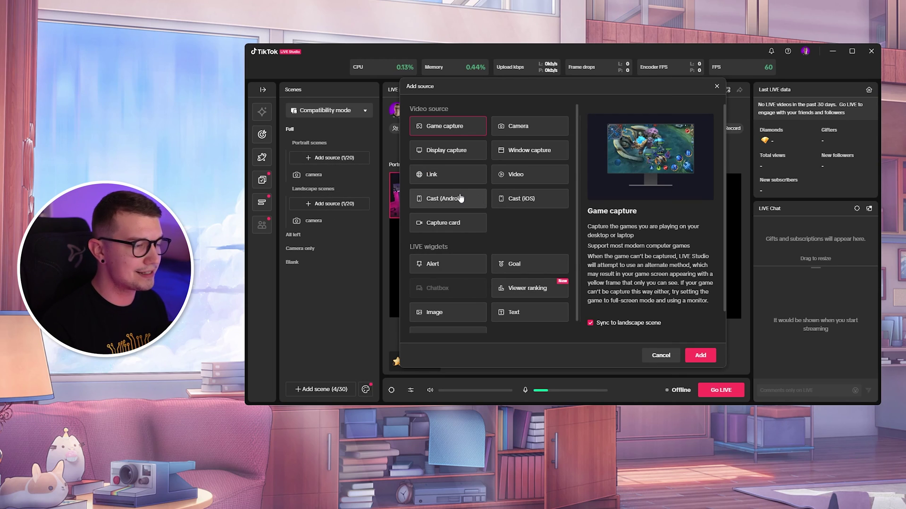
left_click(446, 151)
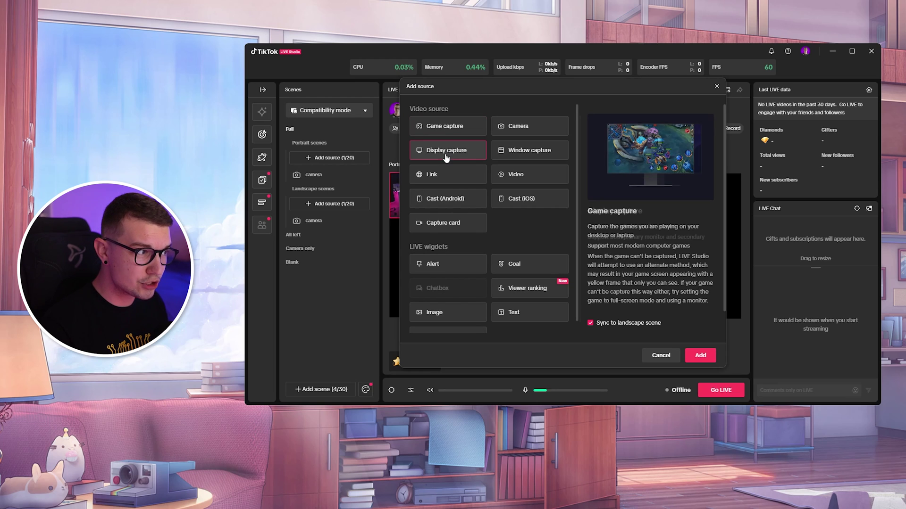
left_click(456, 128)
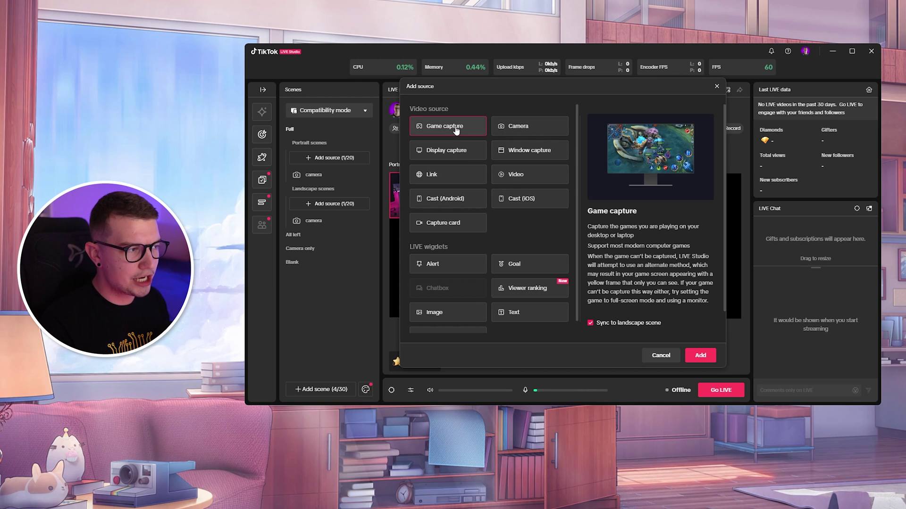
left_click(700, 355)
left_click(614, 220)
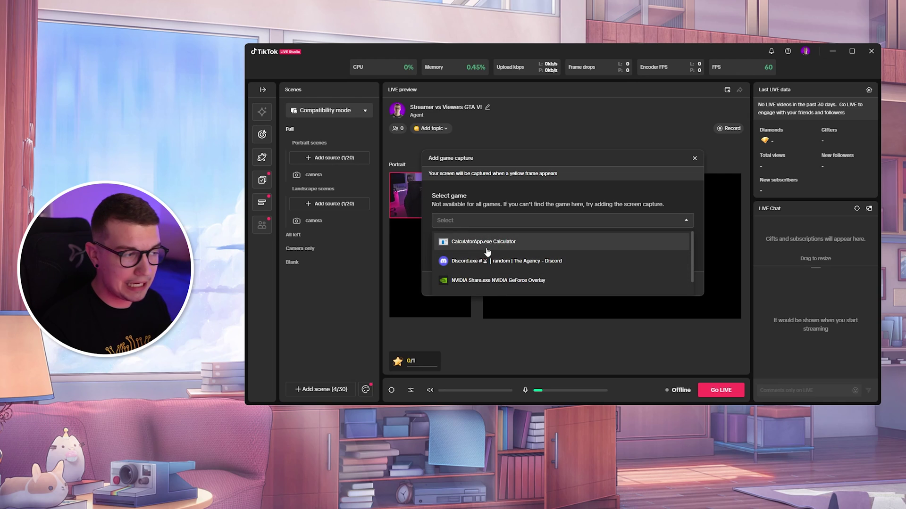
scroll(487, 252, "down", 1)
scroll(449, 245, "up", 1)
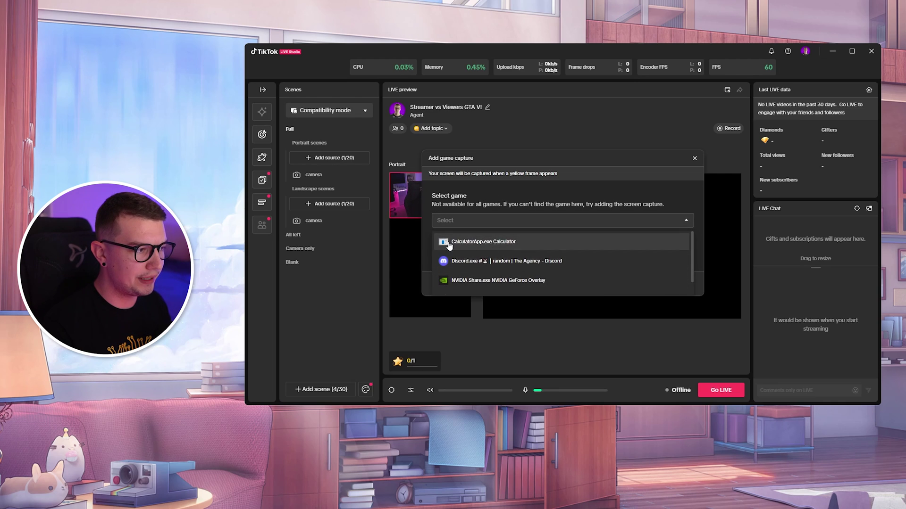
scroll(541, 273, "down", 1)
left_click(546, 224)
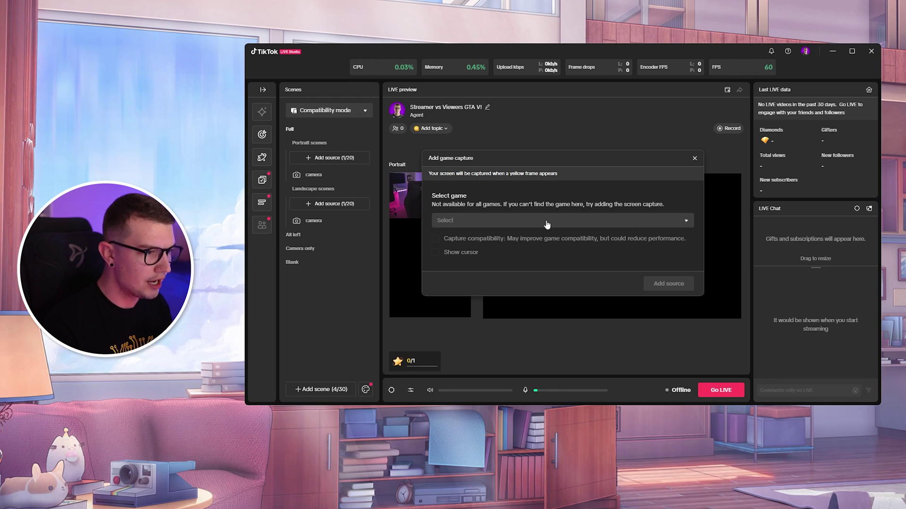
left_click(694, 158)
Add a Display capture of Display1 to both layouts and dismiss the reminder
left_click(344, 158)
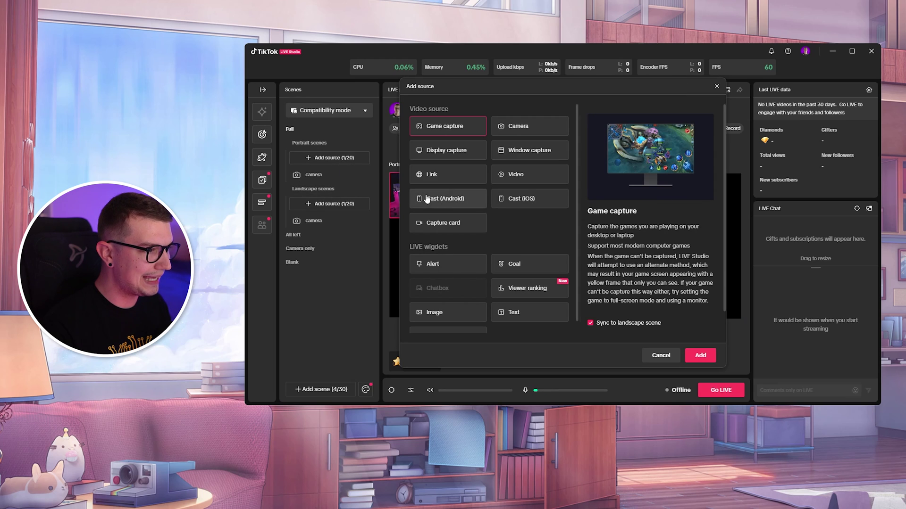
left_click(436, 150)
left_click(695, 355)
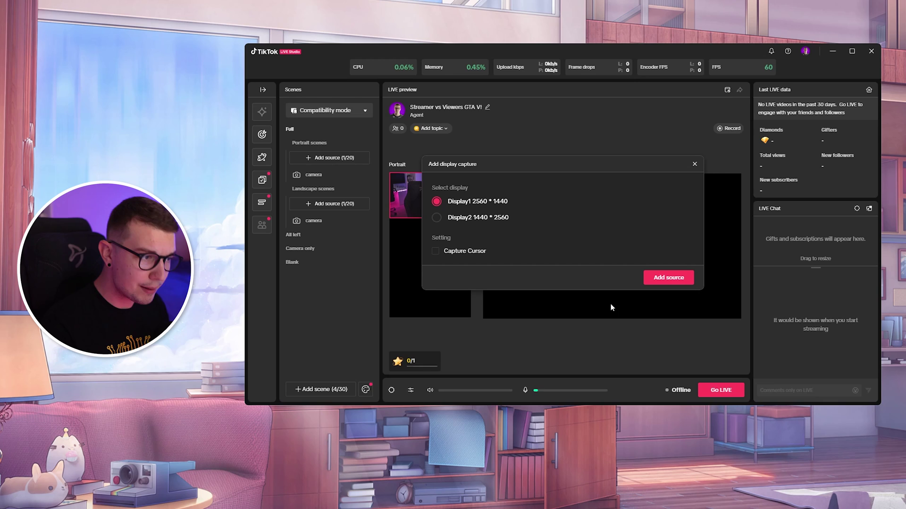
left_click(670, 279)
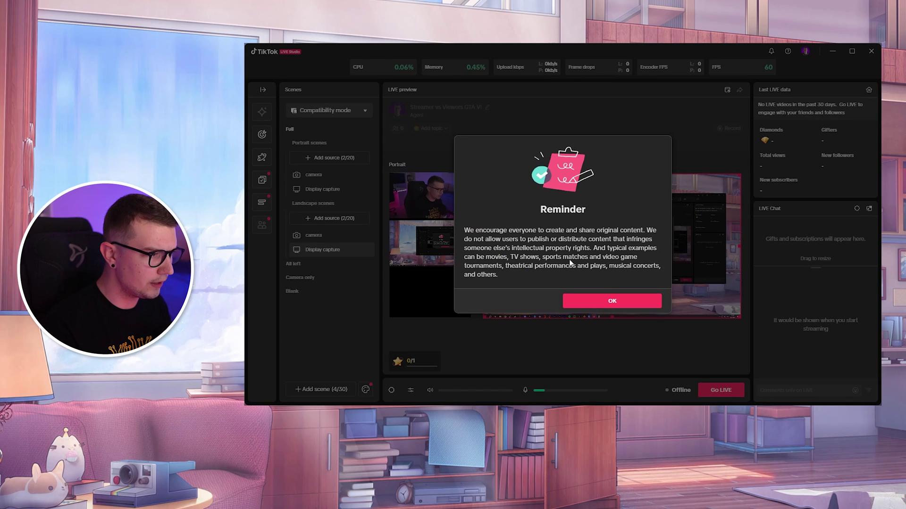
left_click(608, 302)
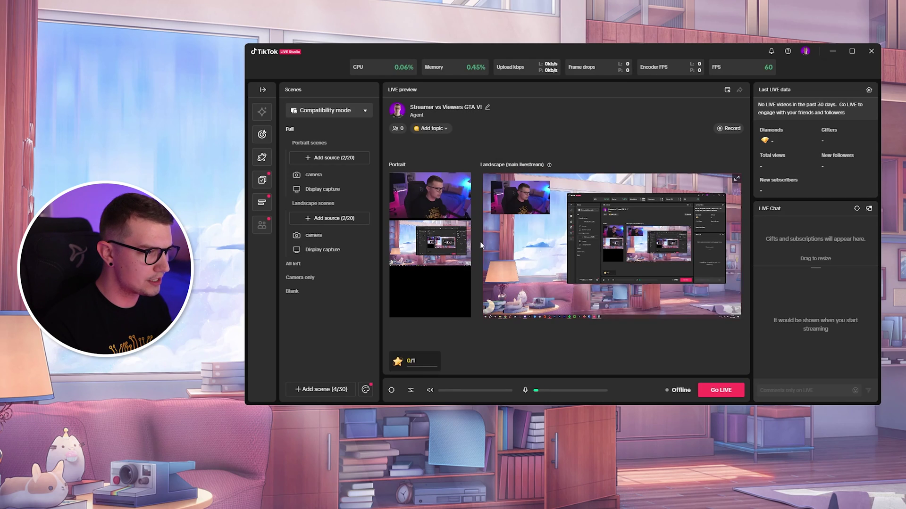
Resize the portrait display capture so it fills the area below the camera
left_click(444, 249)
left_click_drag(444, 249, 445, 246)
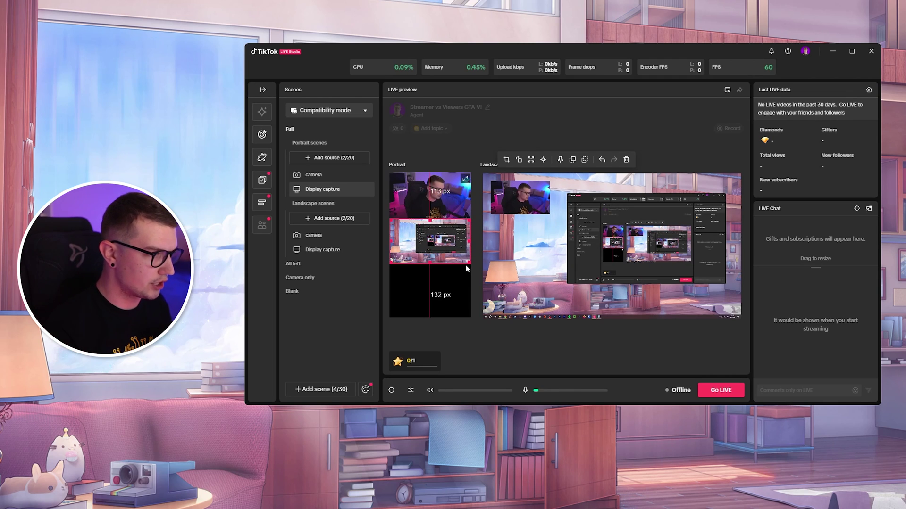
left_click_drag(470, 264, 432, 230)
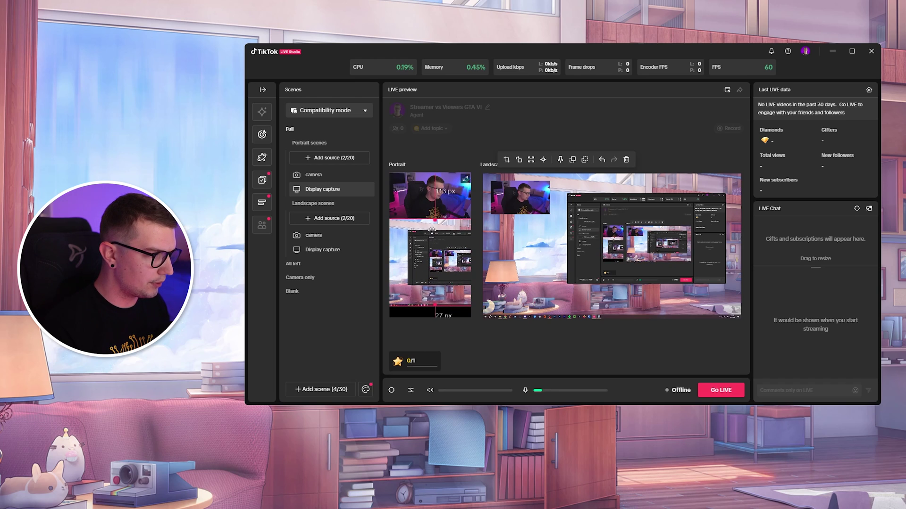
mouse_move(434, 305)
left_mouse_down()
mouse_move(438, 312)
mouse_move(447, 295)
left_mouse_up()
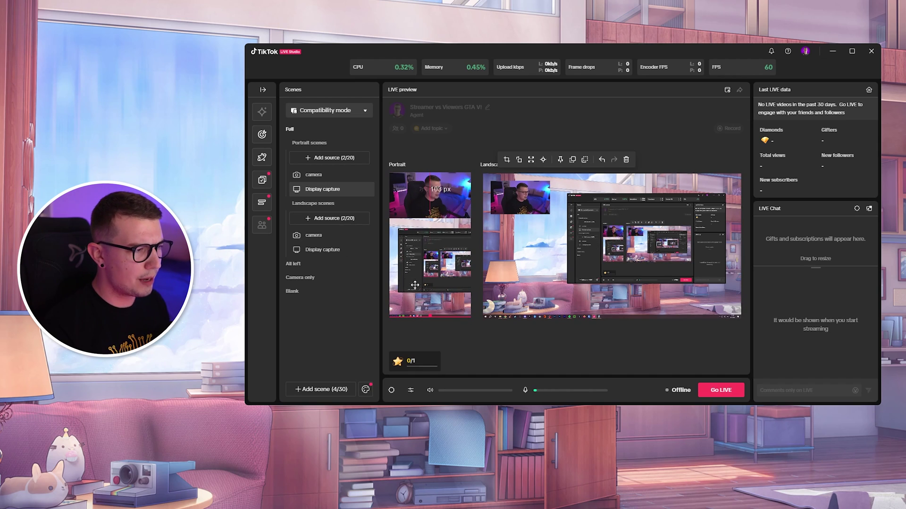
left_click(385, 293)
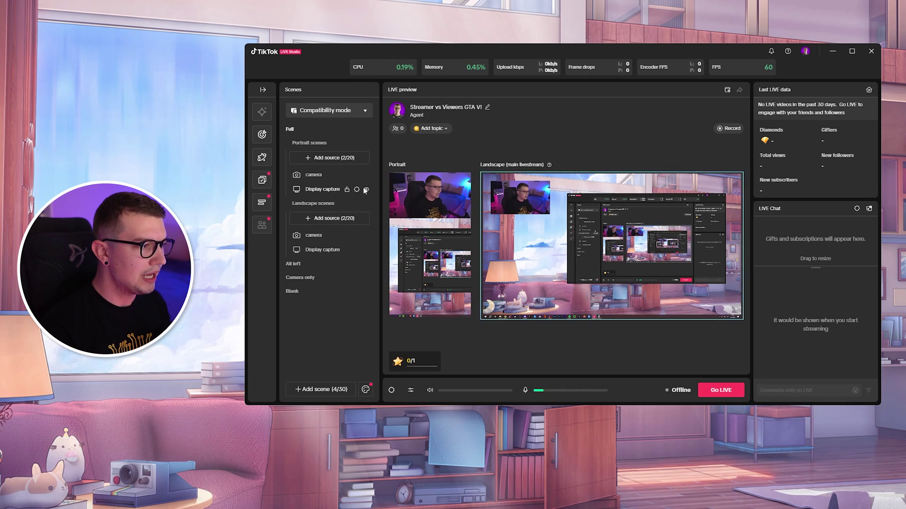
left_click(352, 158)
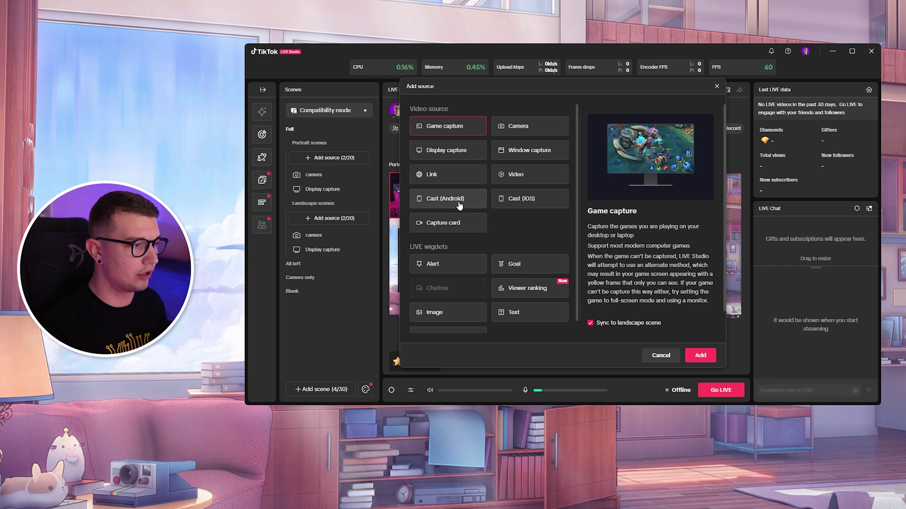
scroll(472, 240, "down", 1)
scroll(426, 203, "up", 1)
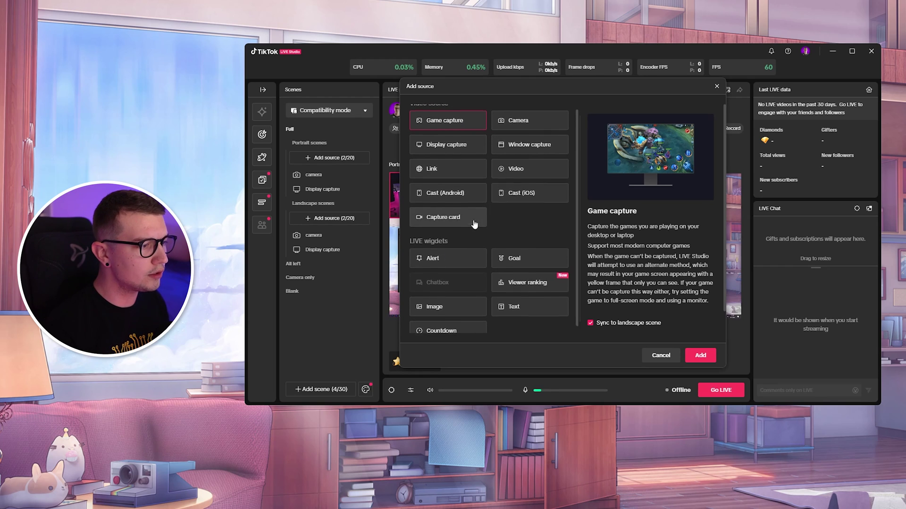
scroll(479, 222, "down", 1)
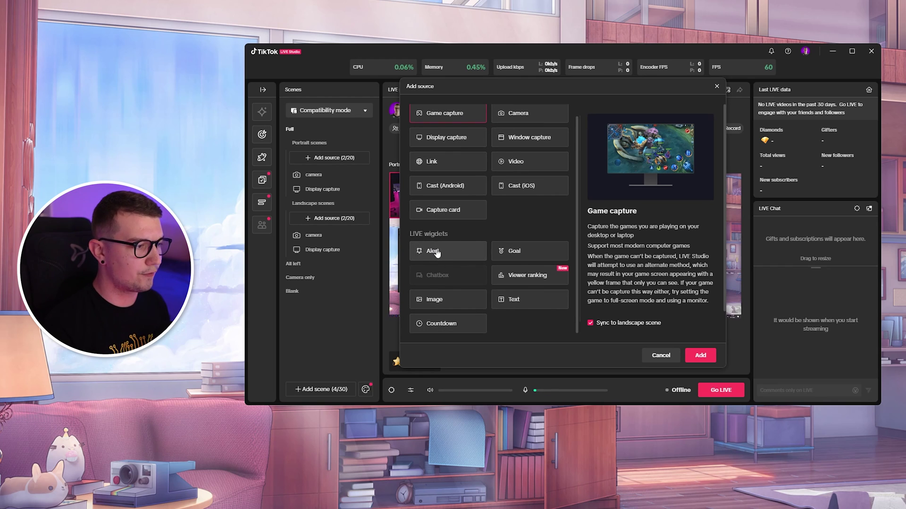
left_click(441, 255)
left_click(515, 255)
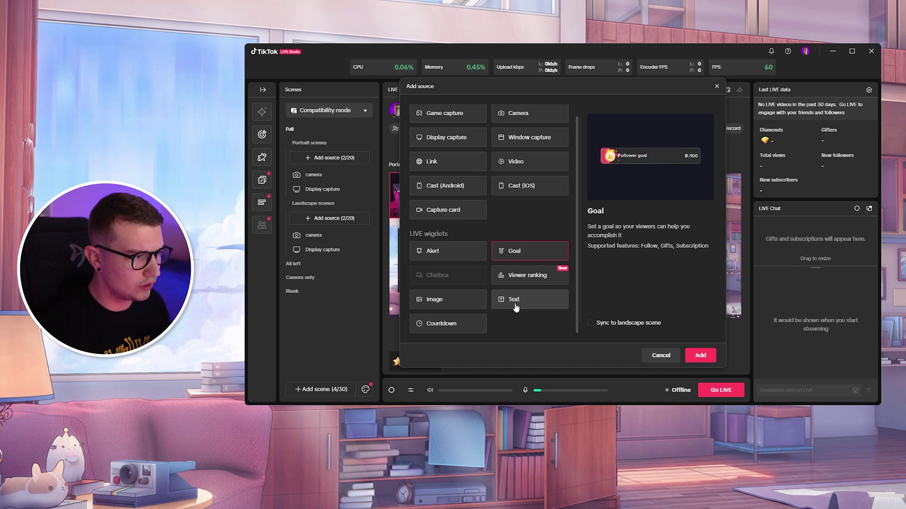
left_click(515, 305)
left_click(435, 302)
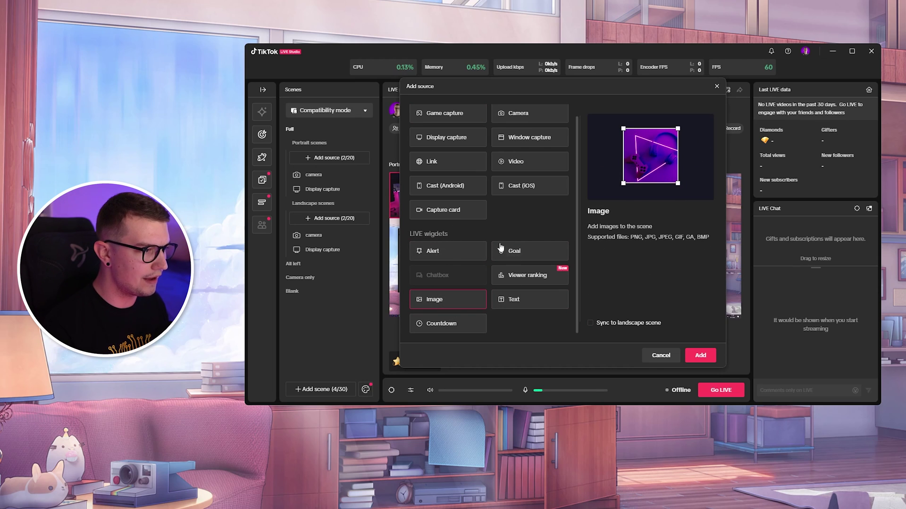
left_click(447, 260)
left_click(523, 253)
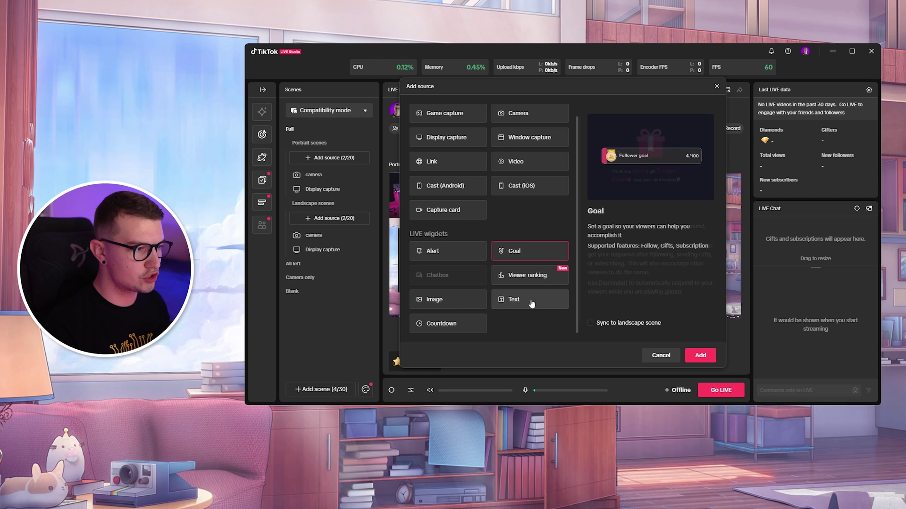
left_click(518, 301)
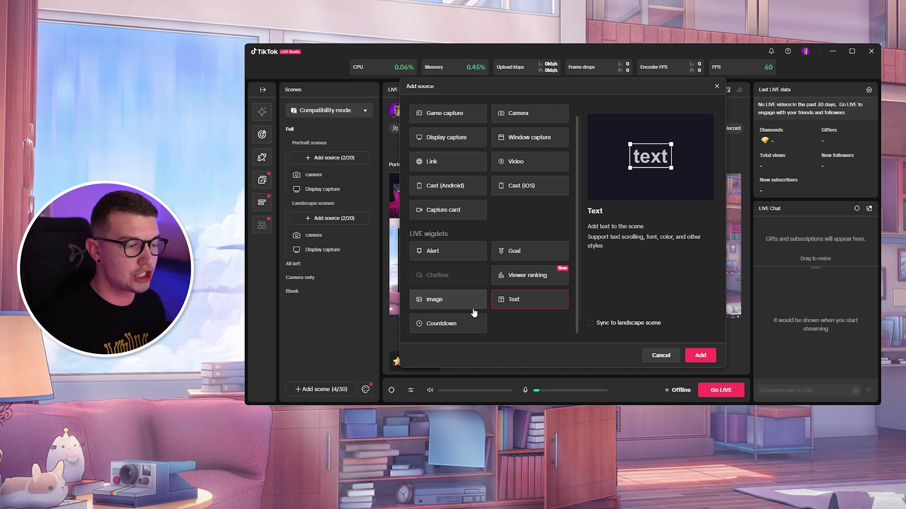
Move the landscape camera to the left middle and fit the display capture to the frame
key("Escape")
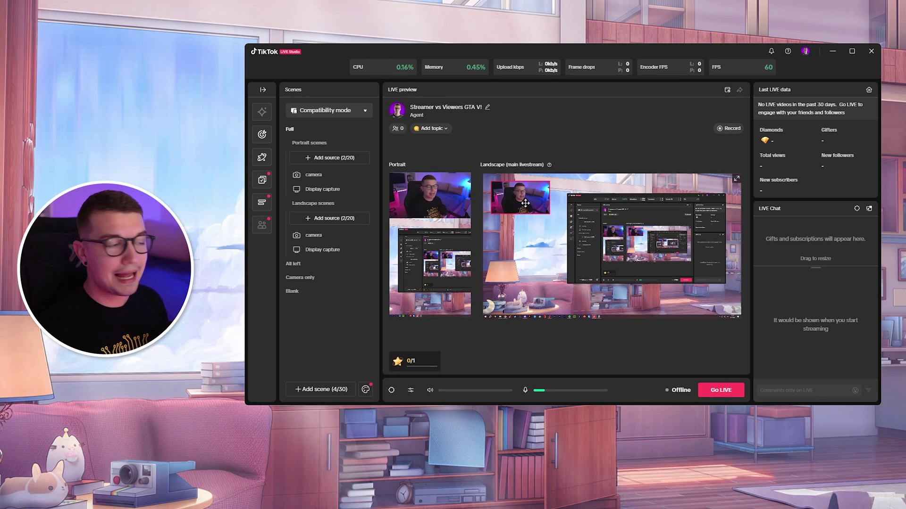
left_click_drag(523, 206, 530, 244)
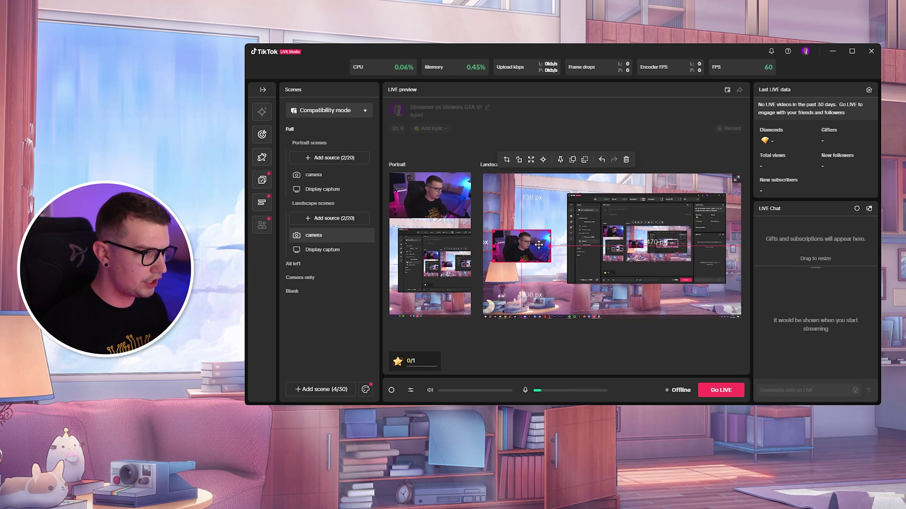
left_click_drag(623, 244, 623, 236)
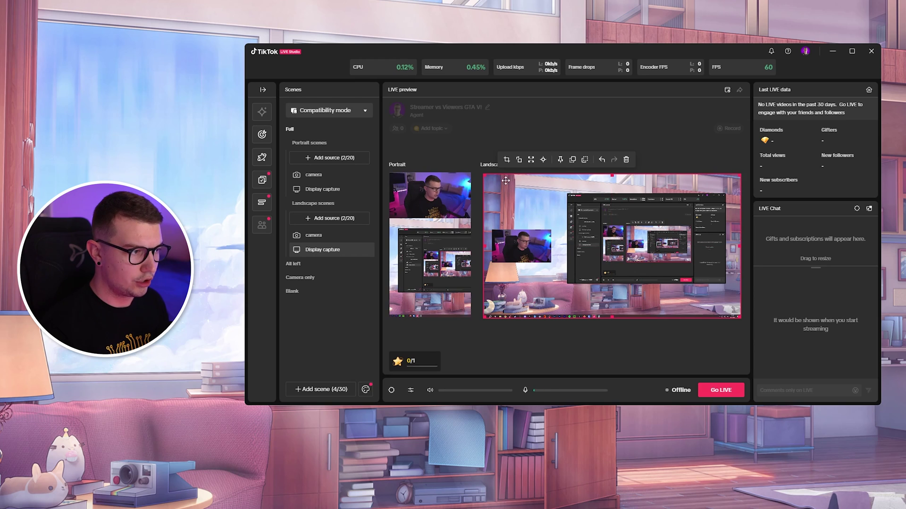
left_click(572, 246)
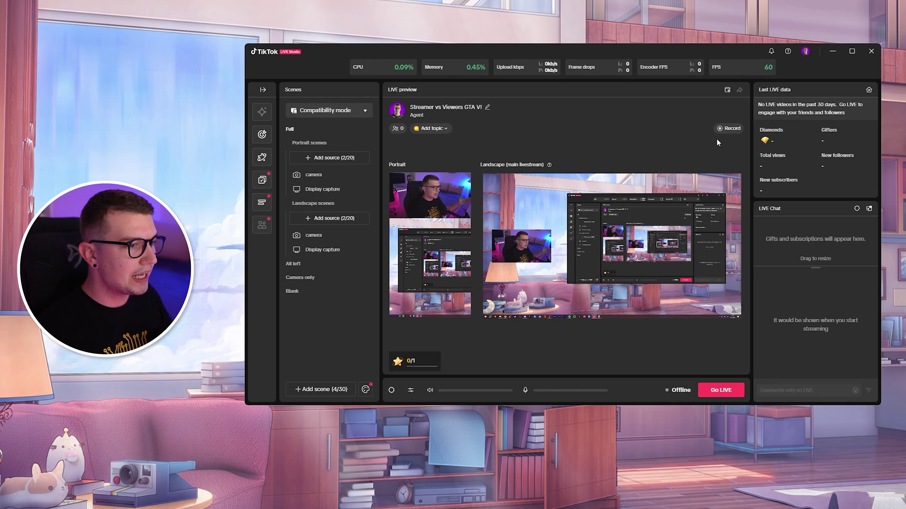
Open LIVE settings, showing title 'Streamer vs Viewers GTA V!', and scroll down to Topic
left_click(488, 109)
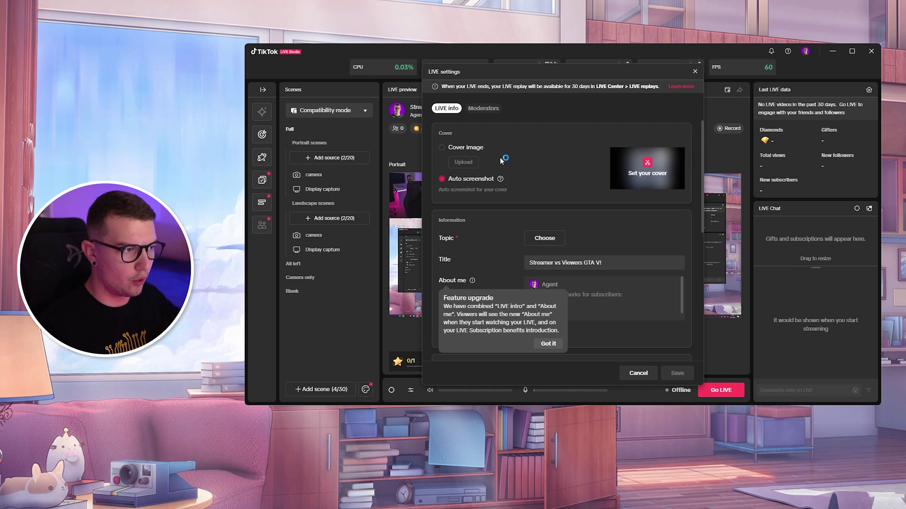
scroll(467, 189, "down", 2)
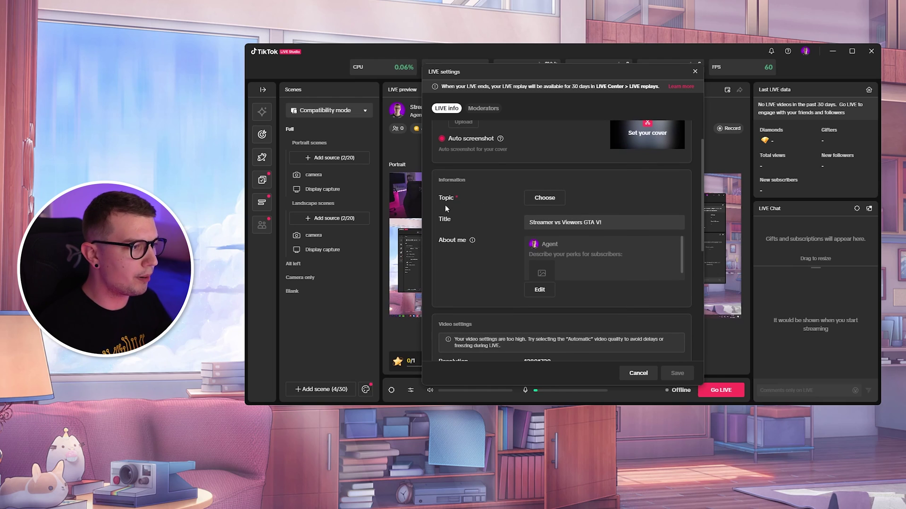
Set the LIVE topic to Gaming | Fortnite
left_click(532, 202)
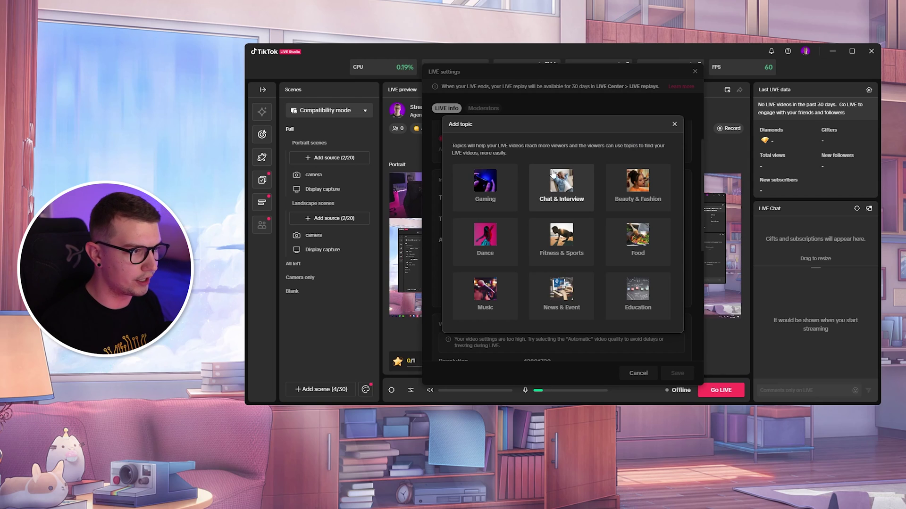
left_click(489, 183)
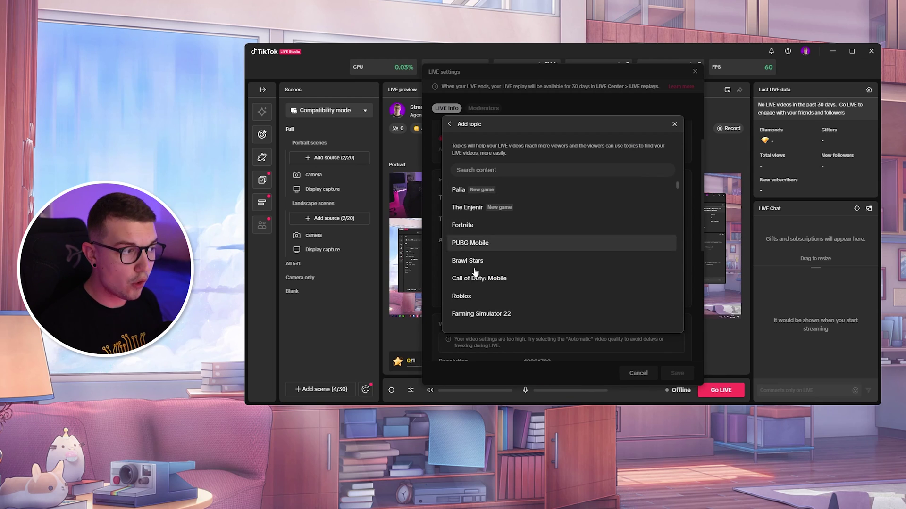
left_click(459, 226)
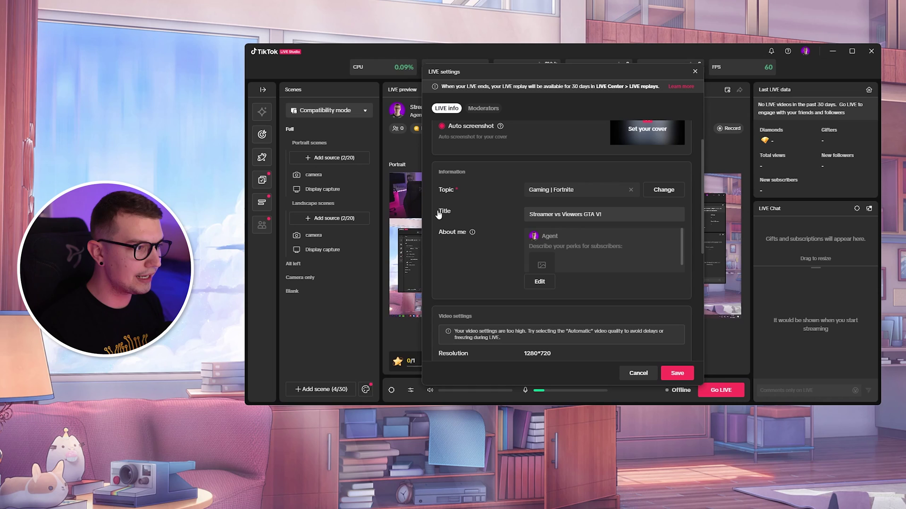
Replace the LIVE title with 'Playing Fortnite'
triple_click(549, 220)
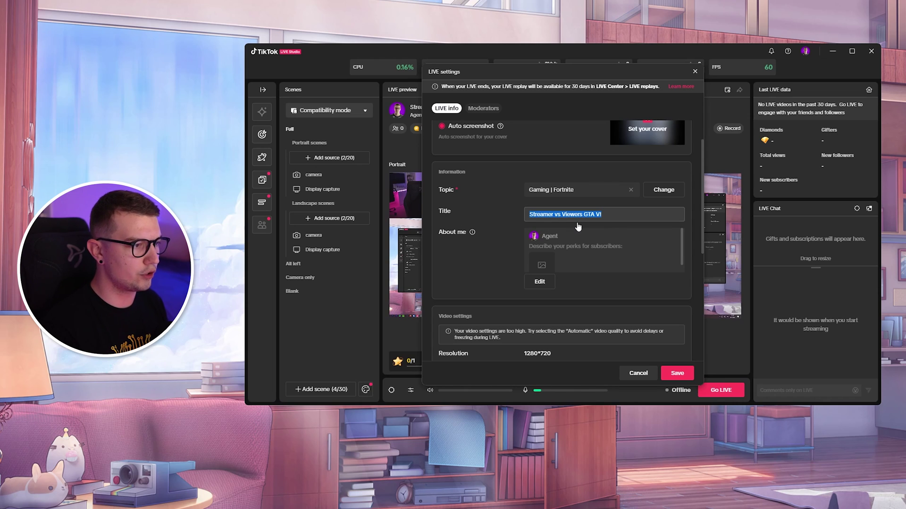
type("Playing Fortnite")
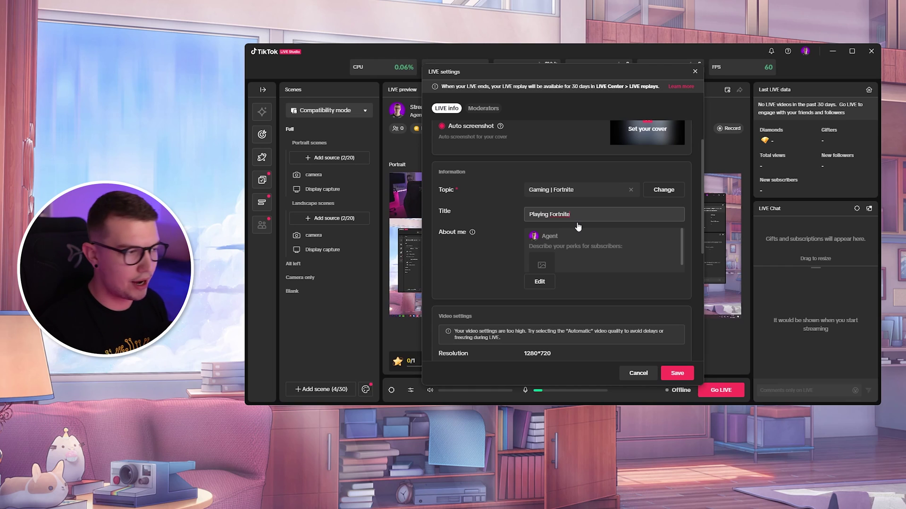
left_click(563, 252)
scroll(561, 250, "down", 1)
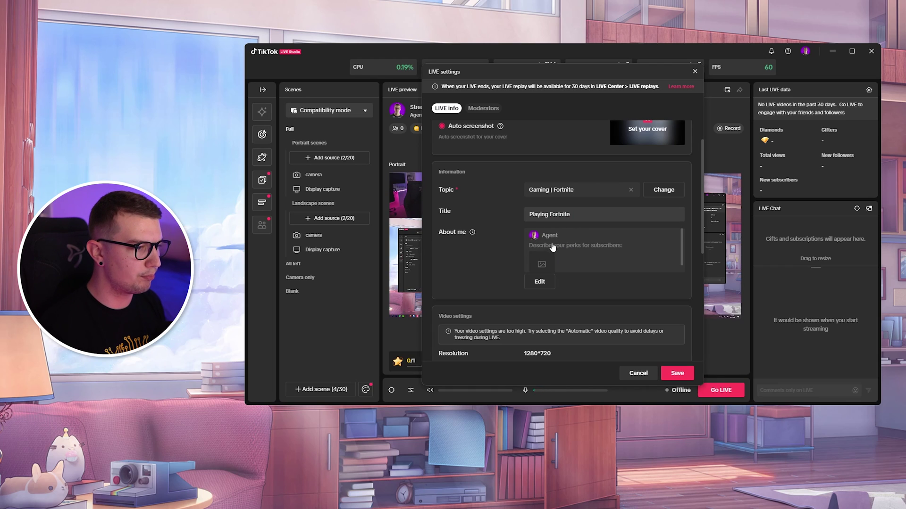
scroll(548, 254, "up", 1)
left_click_drag(563, 246, 548, 246)
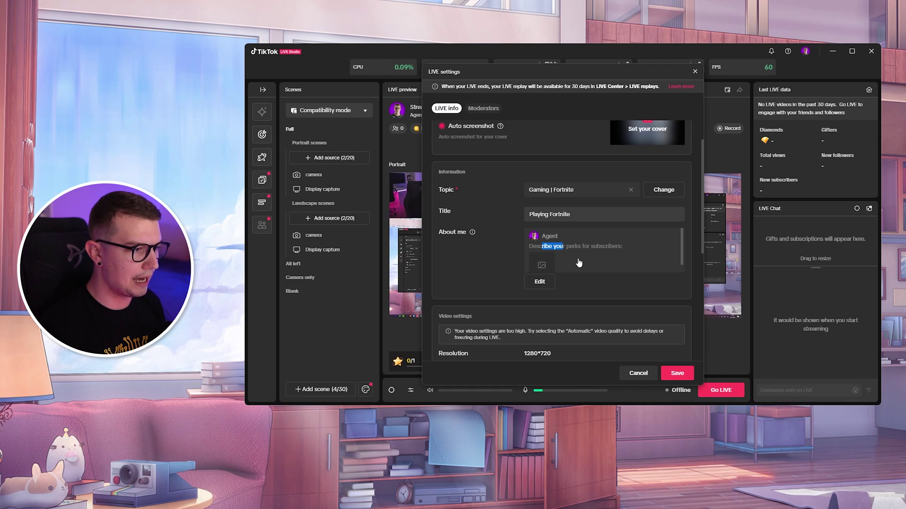
left_click(541, 281)
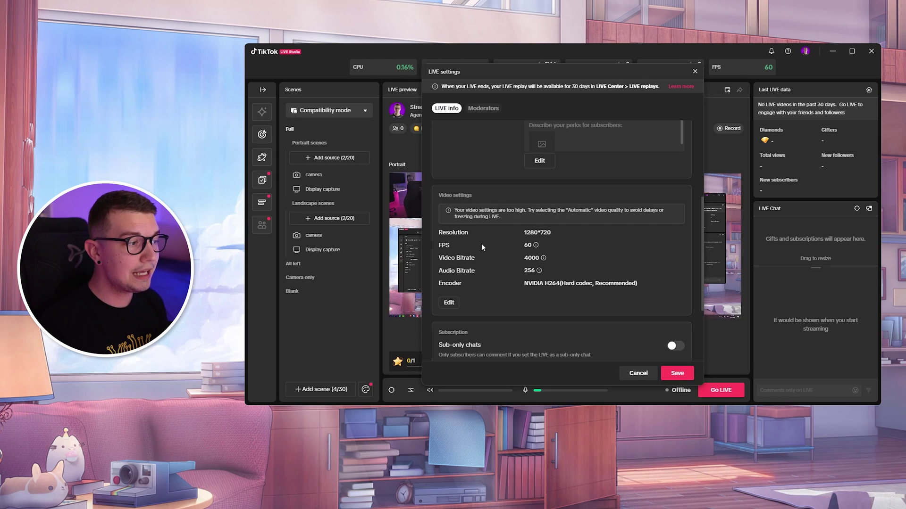
scroll(474, 220, "down", 2)
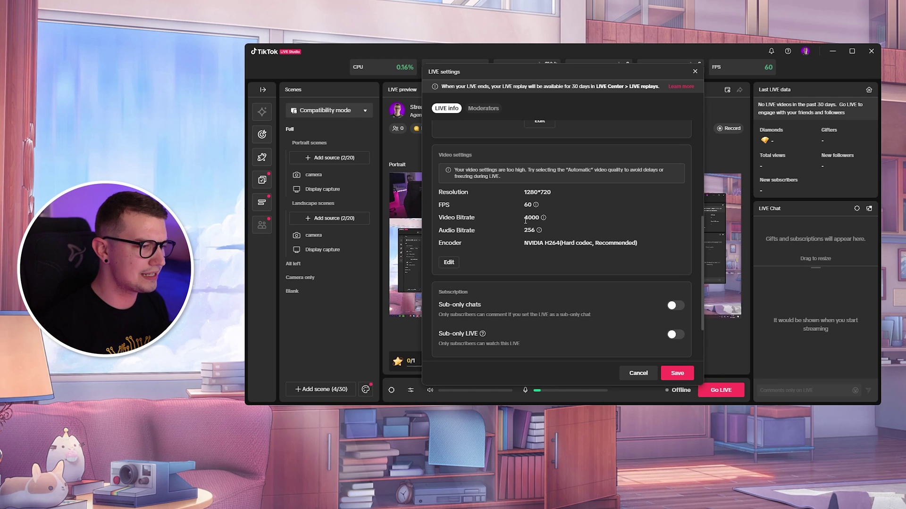
scroll(483, 251, "down", 3)
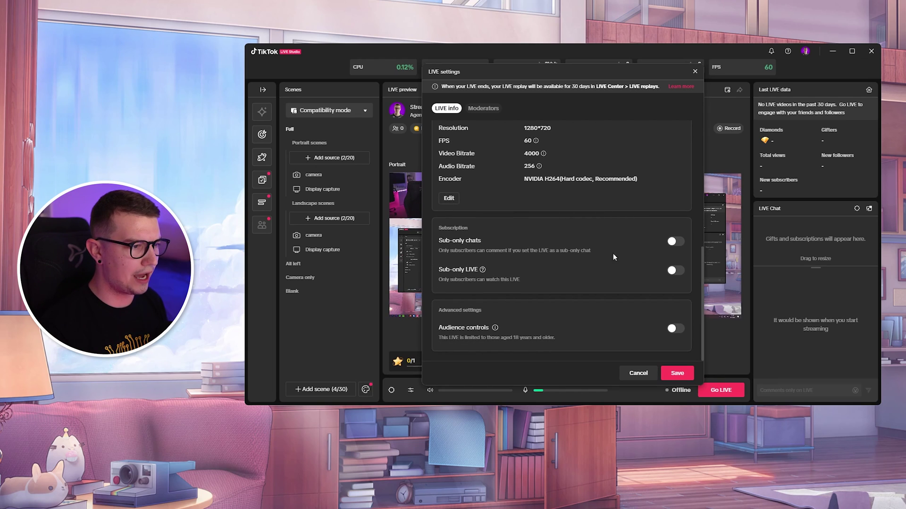